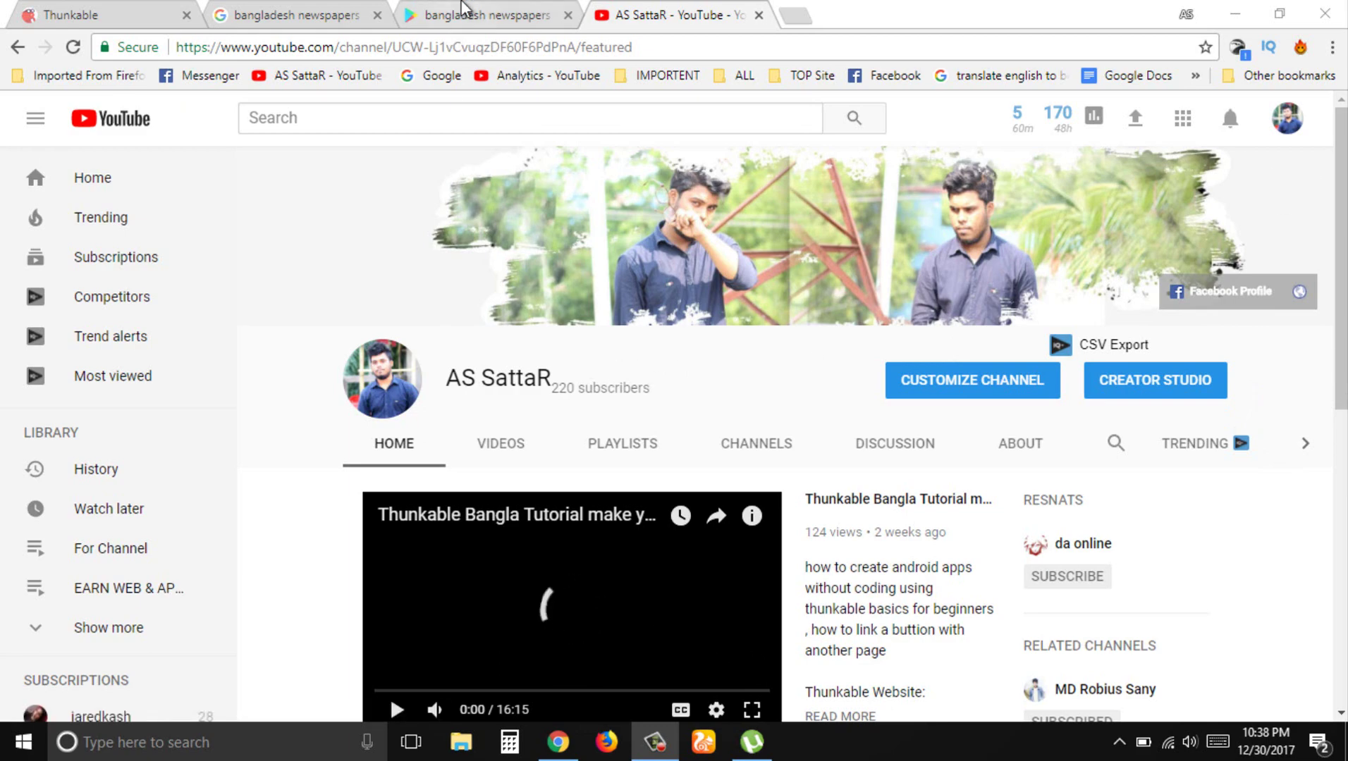
Switch to the Google Play tab showing the 'bangladesh newspapers' app results.
click(462, 10)
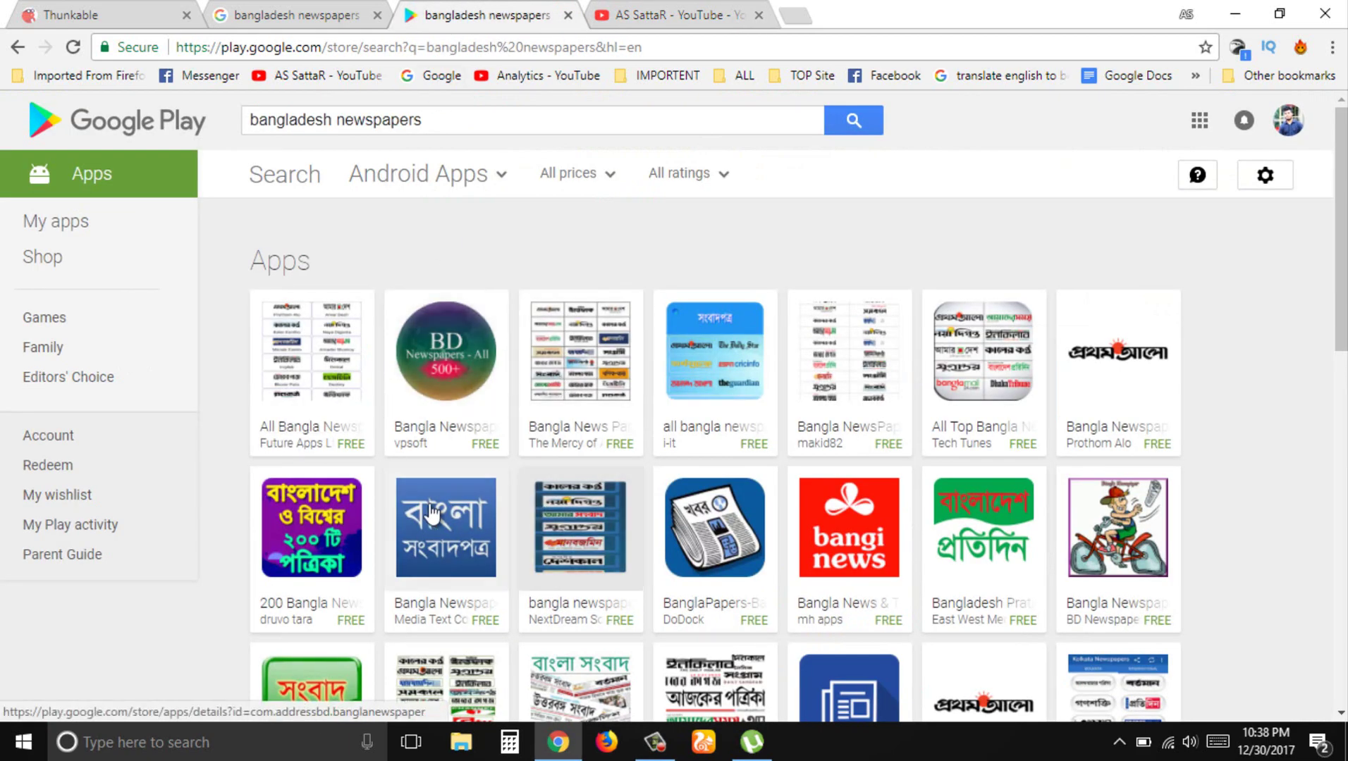
Glance at the Google search results for bangladesh newspapers, then return to the Google Play results.
scroll(433, 514, down, 3)
click(303, 11)
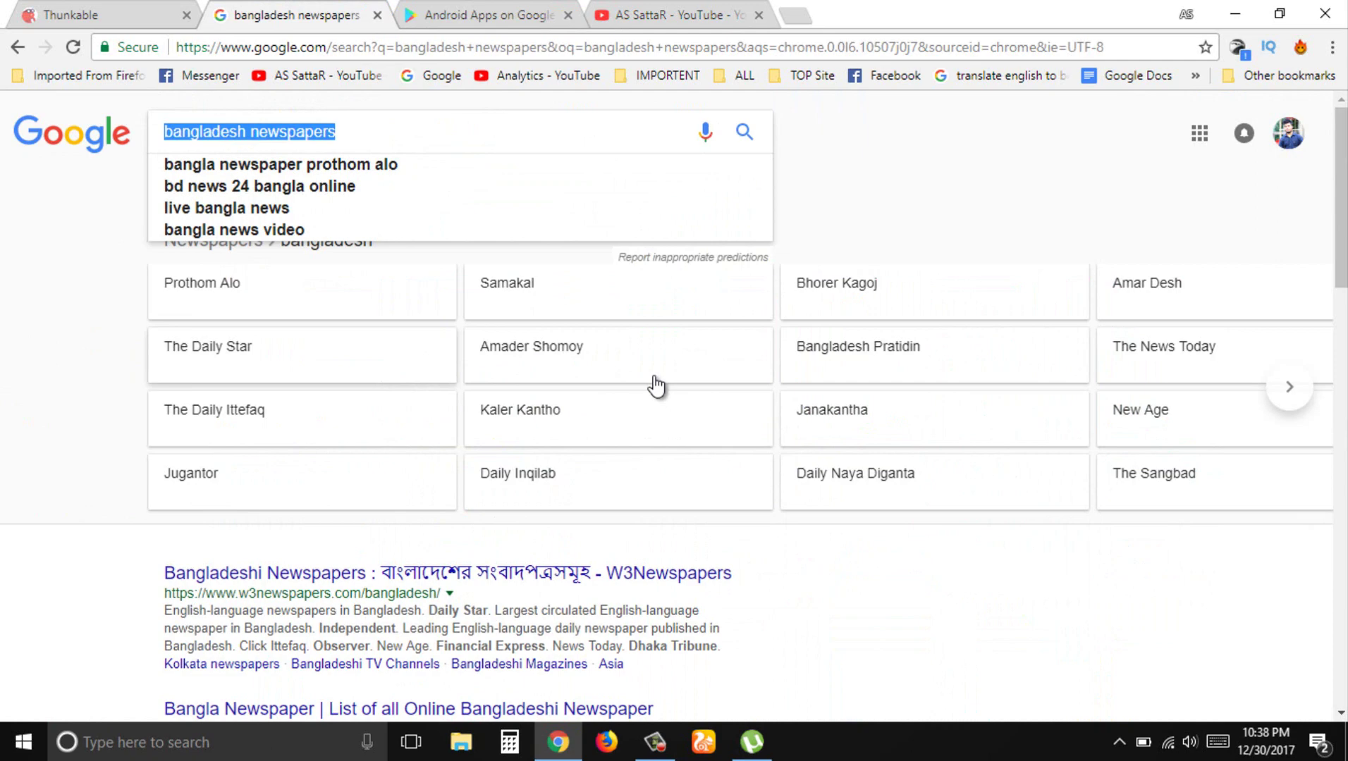
click(882, 231)
click(486, 14)
scroll(347, 378, up, 3)
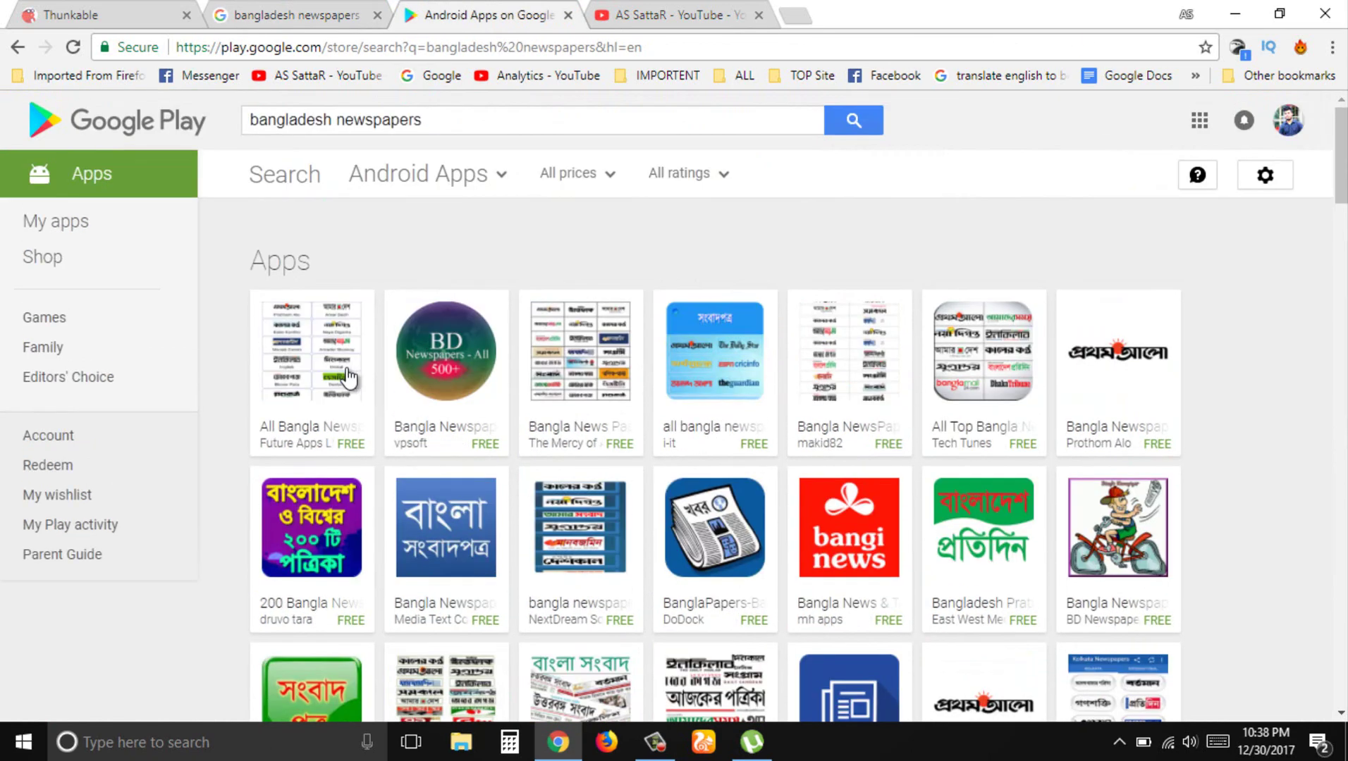
Open the All Bangla Newspapers app page and scroll through its details and reviews.
click(315, 383)
scroll(391, 365, down, 2)
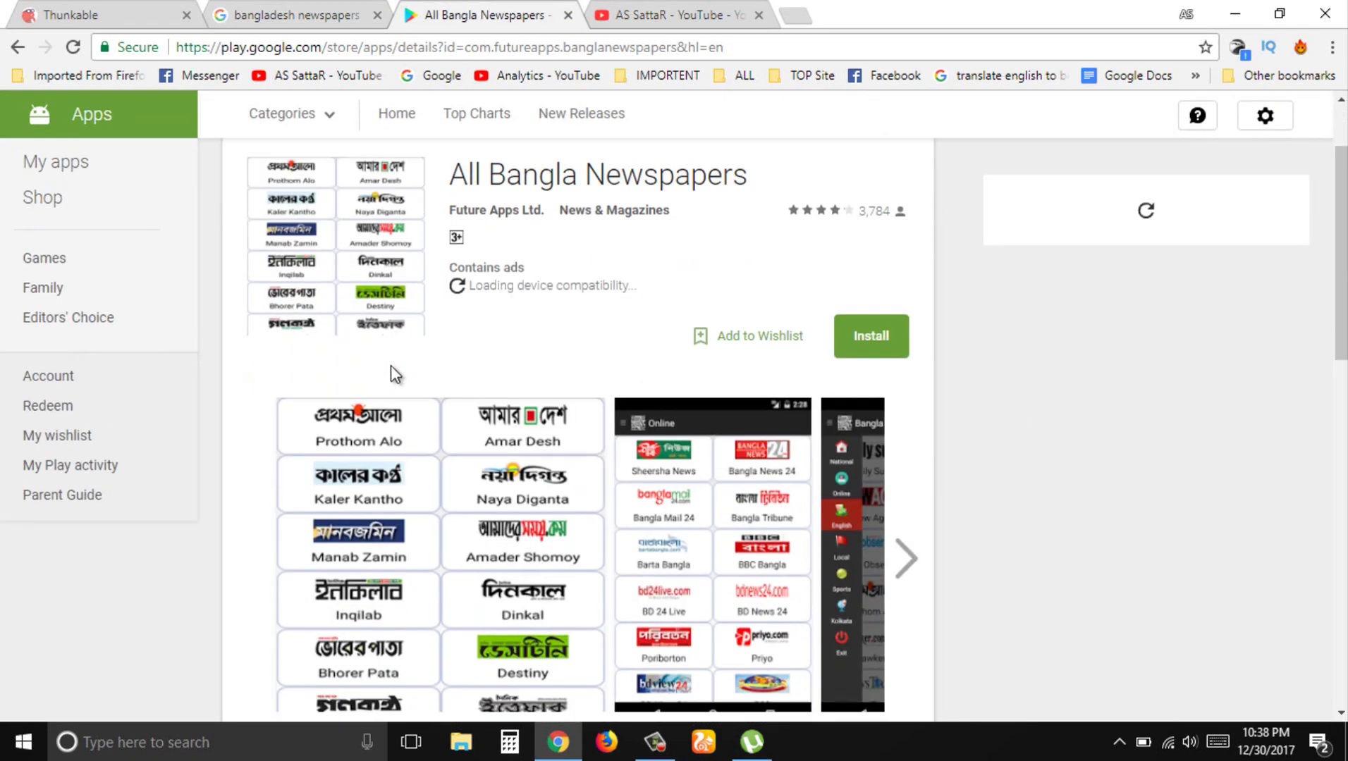
scroll(390, 366, down, 1)
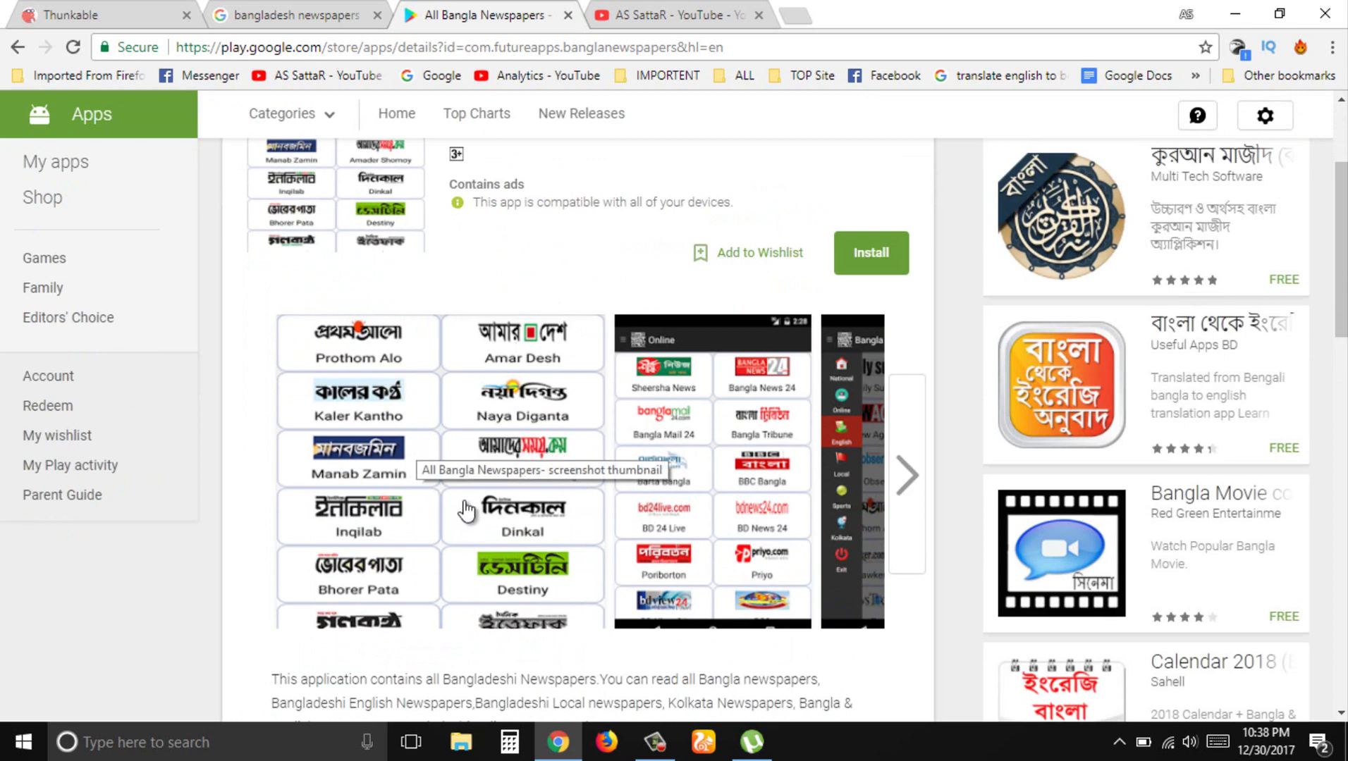
scroll(465, 508, down, 3)
scroll(633, 493, down, 5)
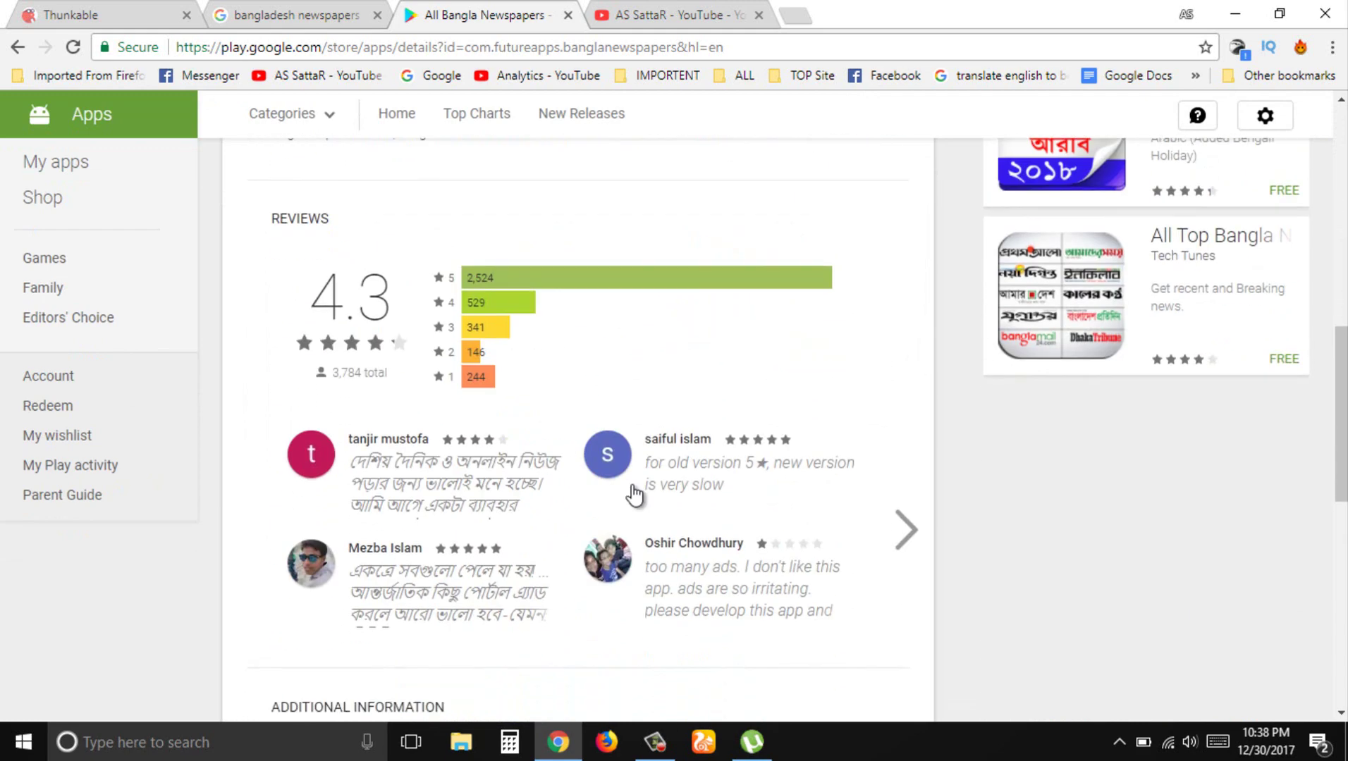
scroll(634, 494, down, 5)
scroll(634, 494, up, 5)
scroll(633, 493, up, 8)
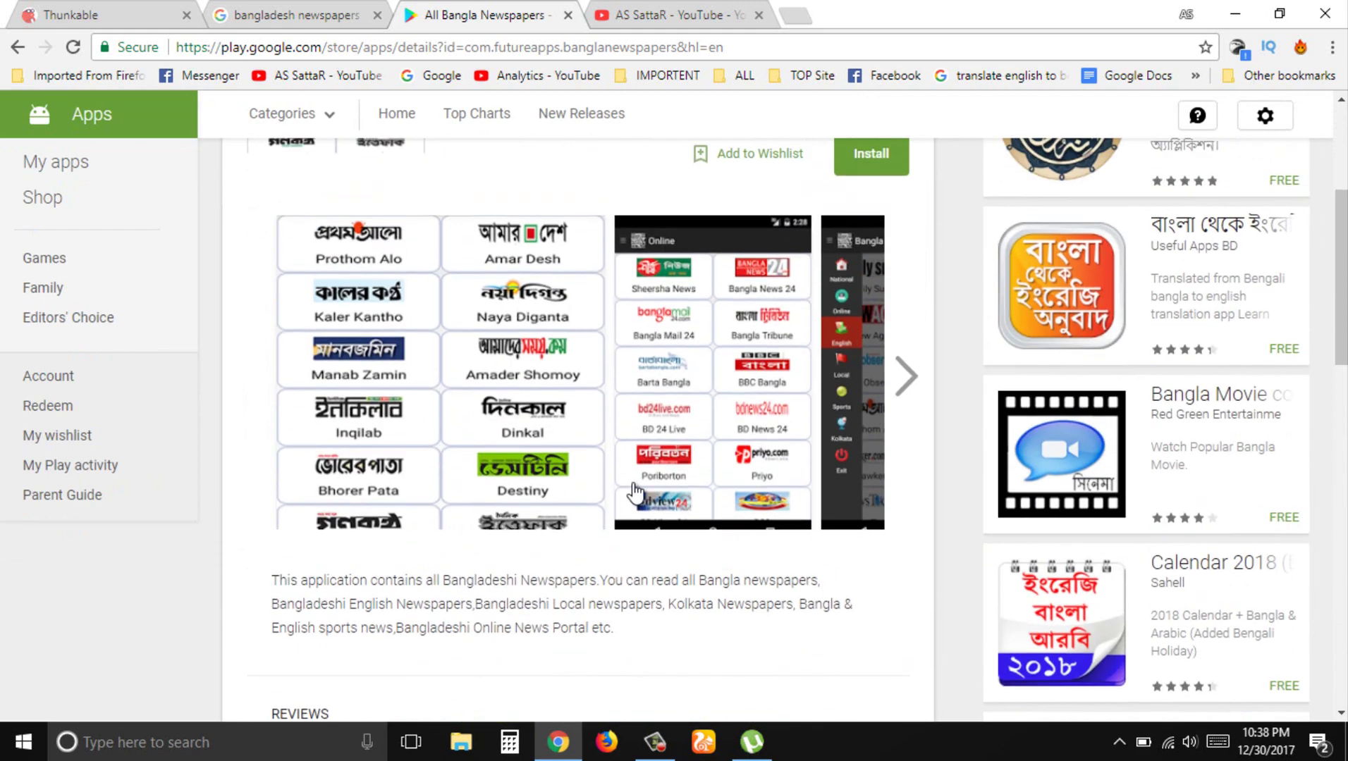
scroll(634, 492, up, 3)
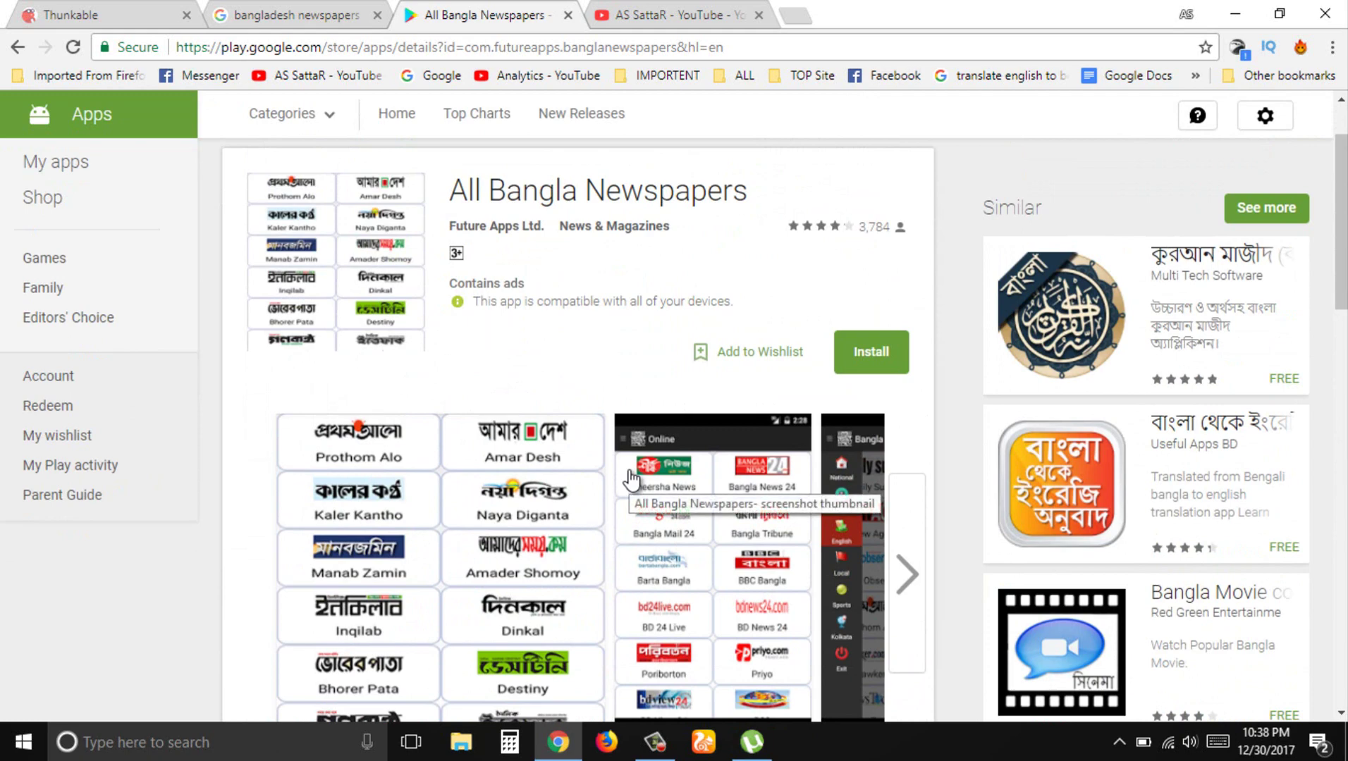
scroll(633, 487, down, 2)
scroll(632, 479, up, 2)
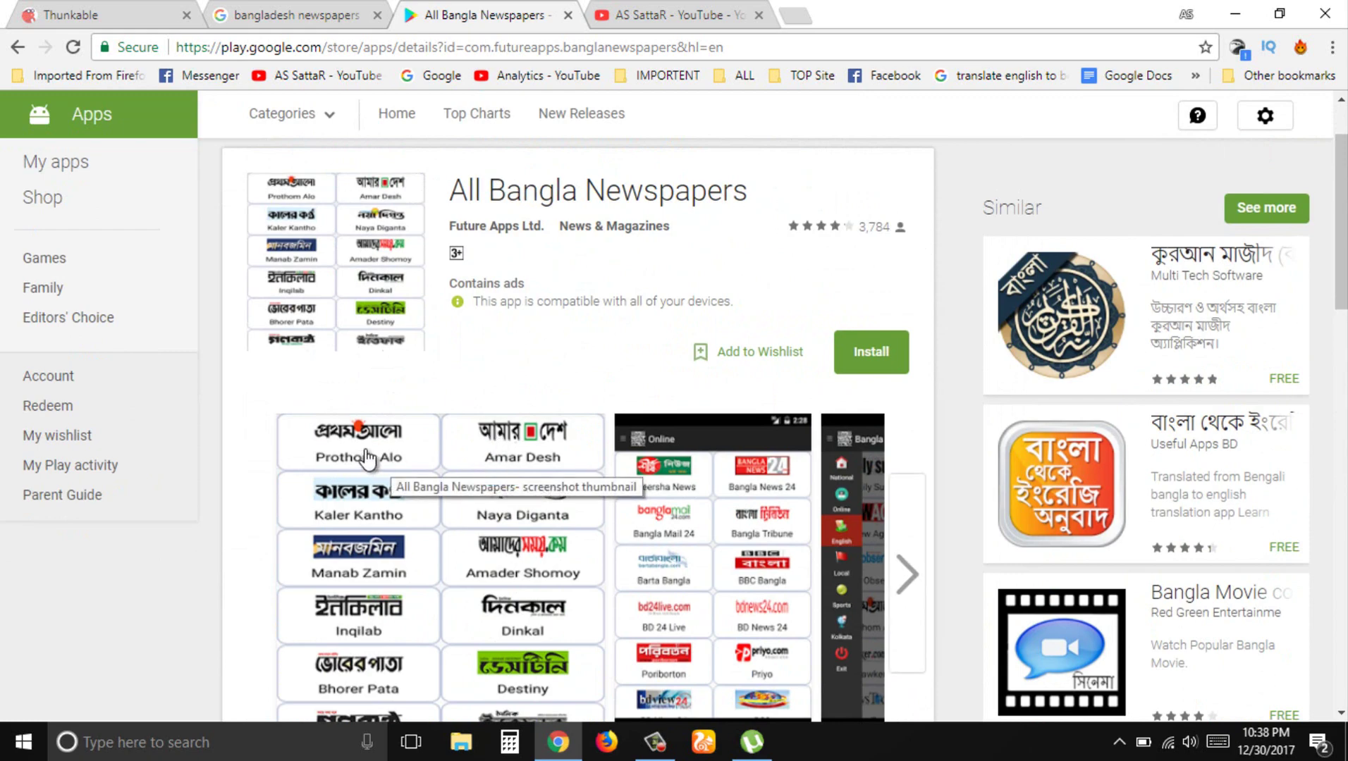
Enlarge the All Bangla Newspapers screenshots and page through them.
scroll(404, 491, down, 3)
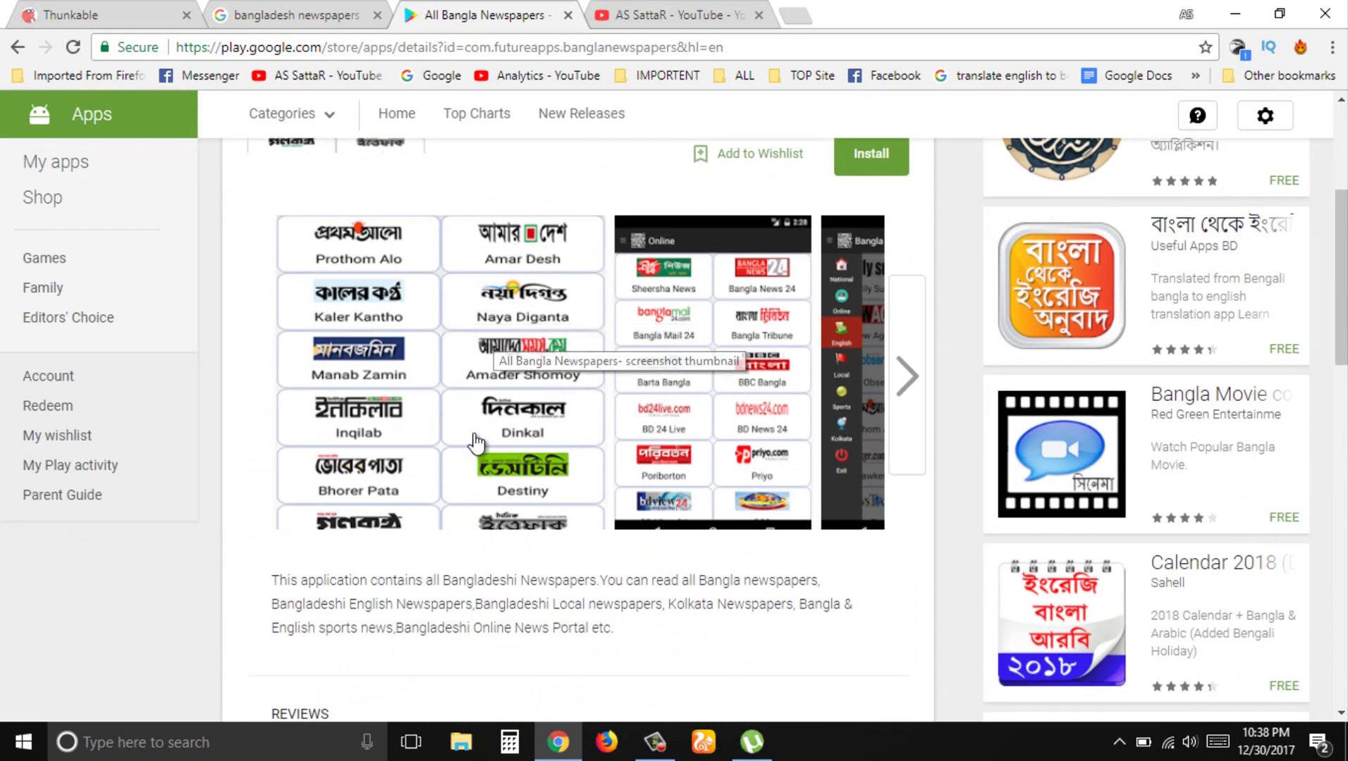
click(902, 368)
click(902, 470)
scroll(573, 465, up, 5)
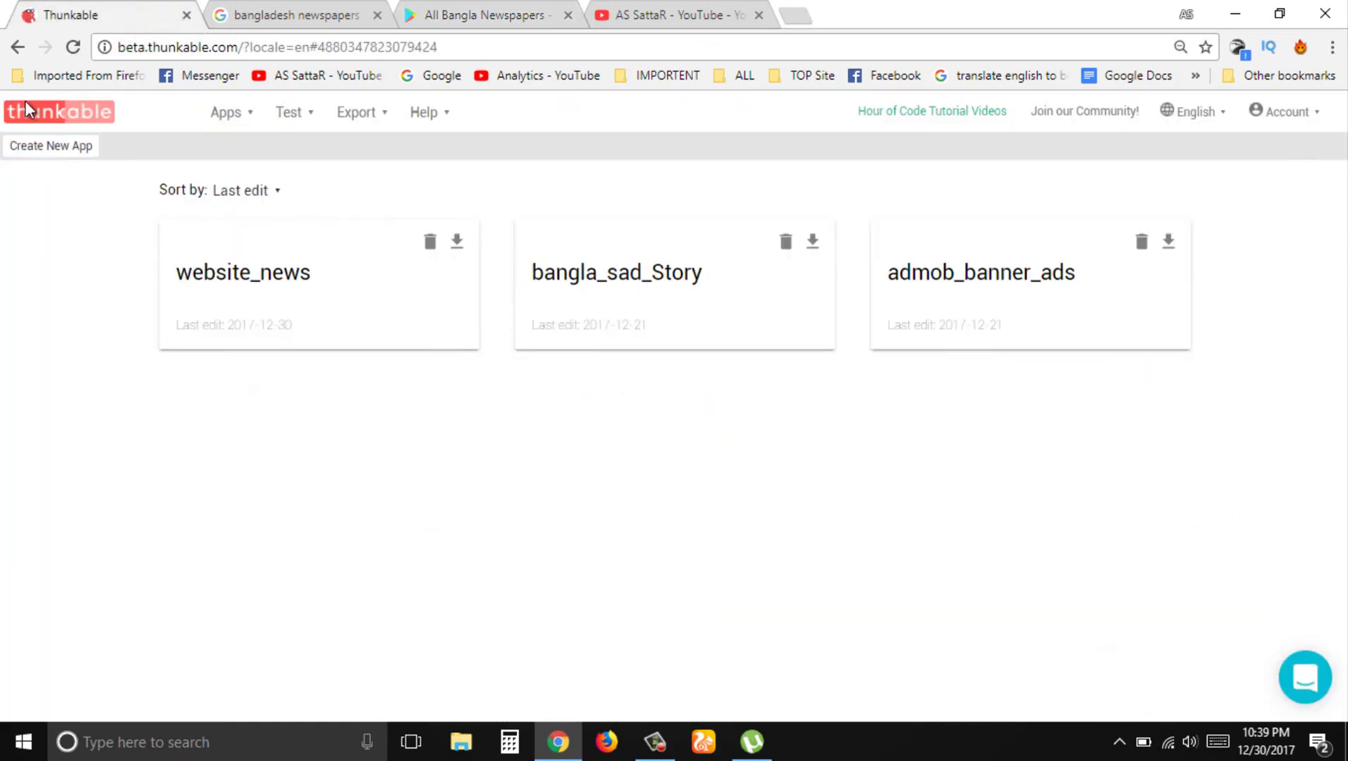
Create a new Thunkable app named 'news'.
click(29, 147)
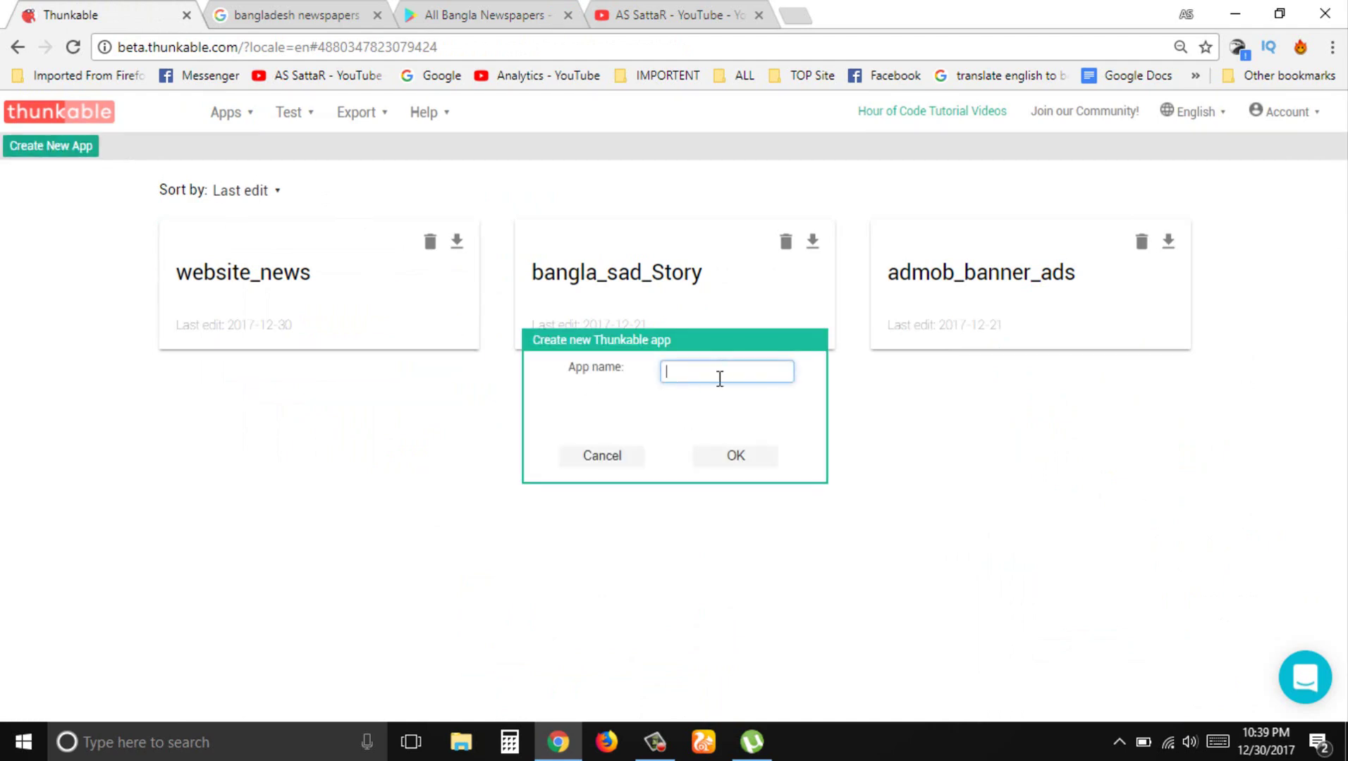
text(news)
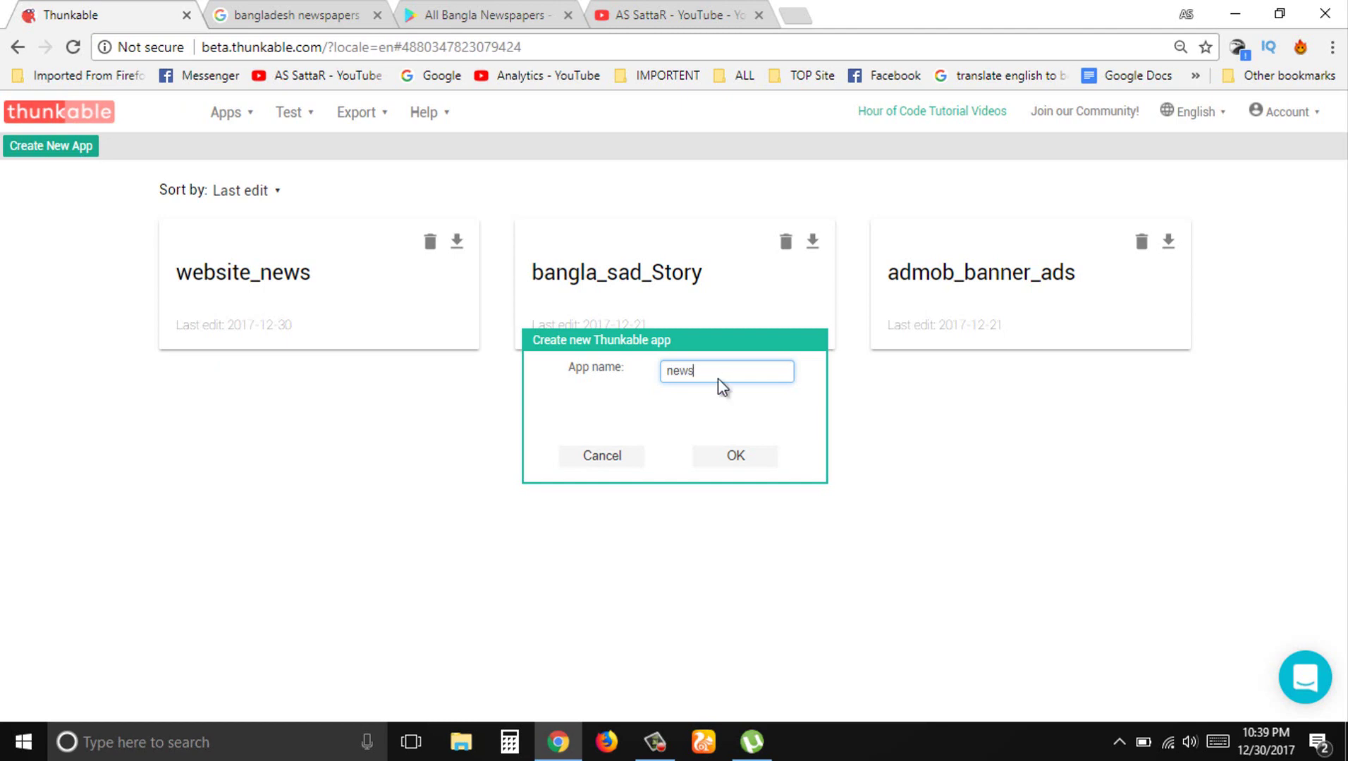
key(Return)
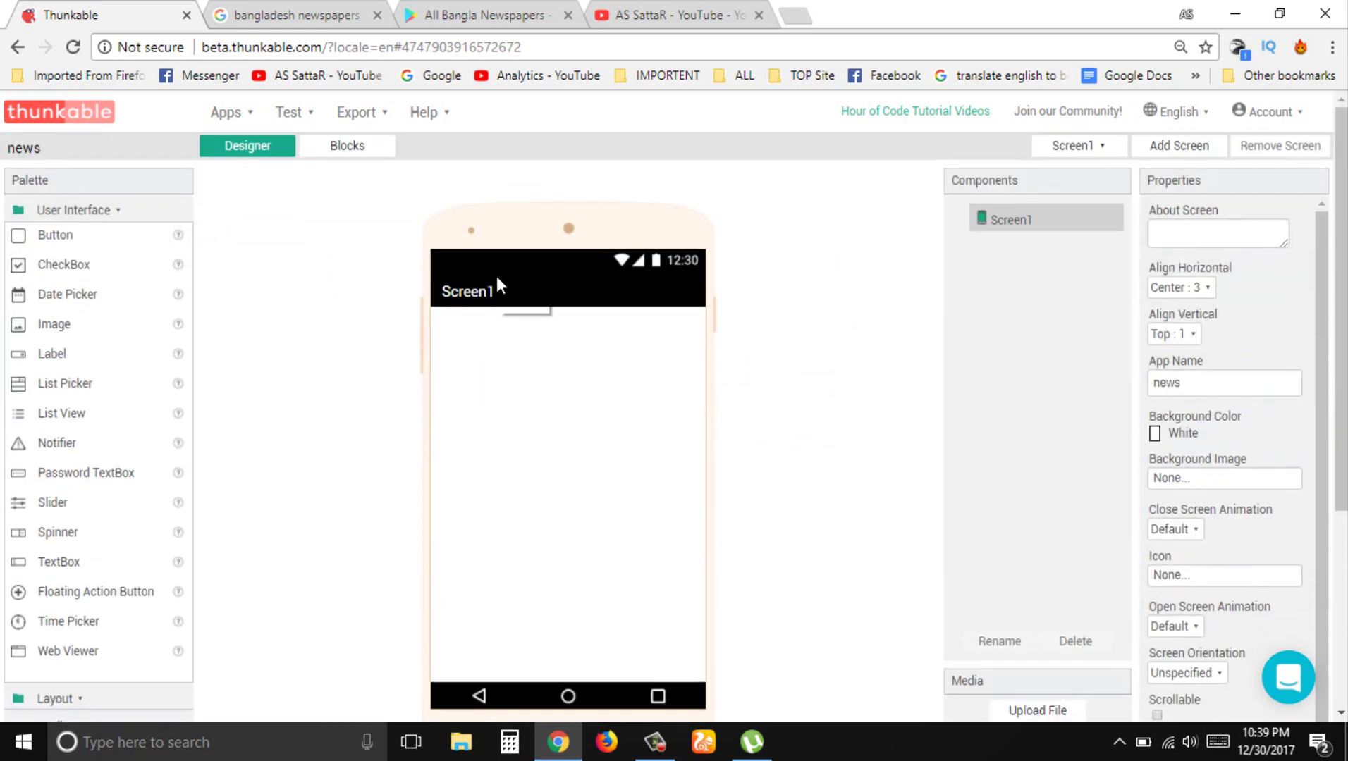
Uncheck Title Visible in Screen1's properties to hide the title bar.
scroll(845, 406, down, 4)
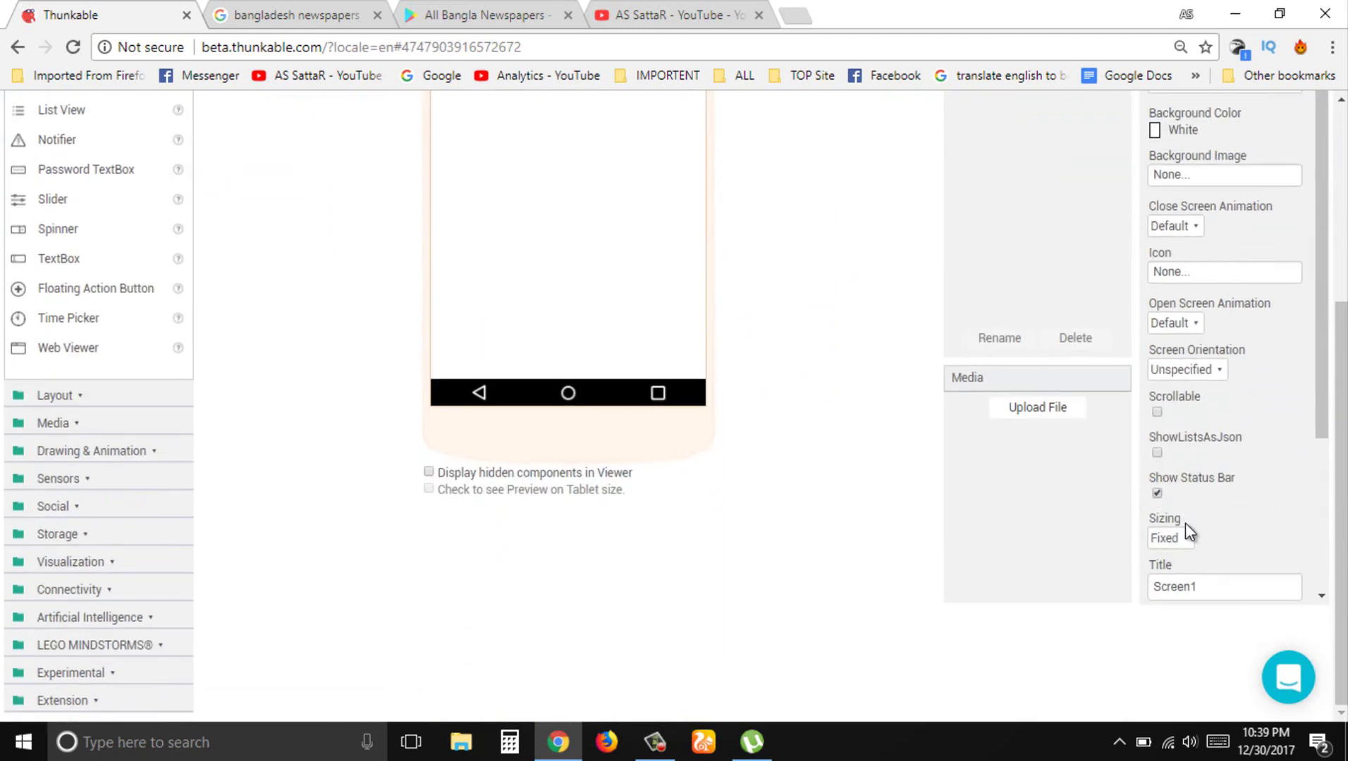
scroll(1191, 533, up, 1)
scroll(1191, 437, up, 1)
scroll(1191, 422, up, 1)
scroll(1191, 423, up, 1)
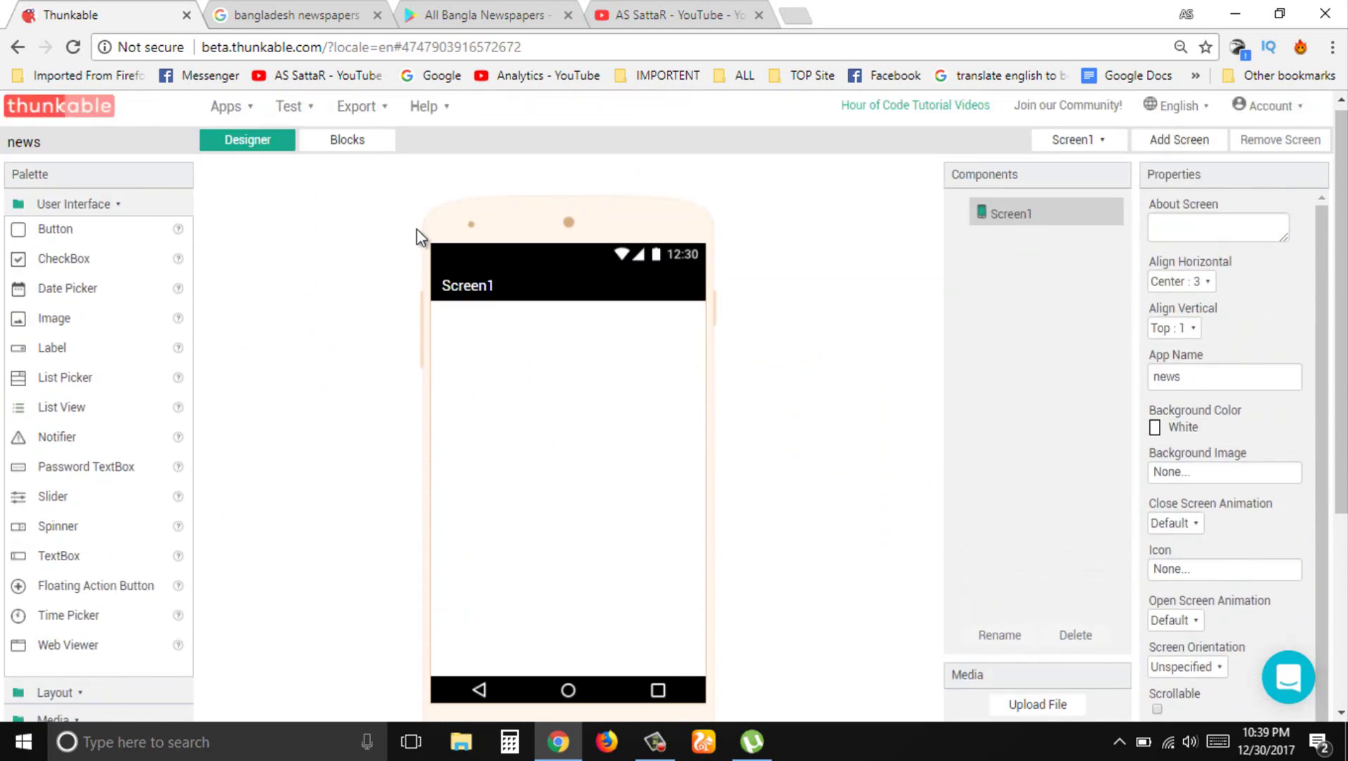
scroll(1249, 409, down, 3)
scroll(1187, 565, down, 2)
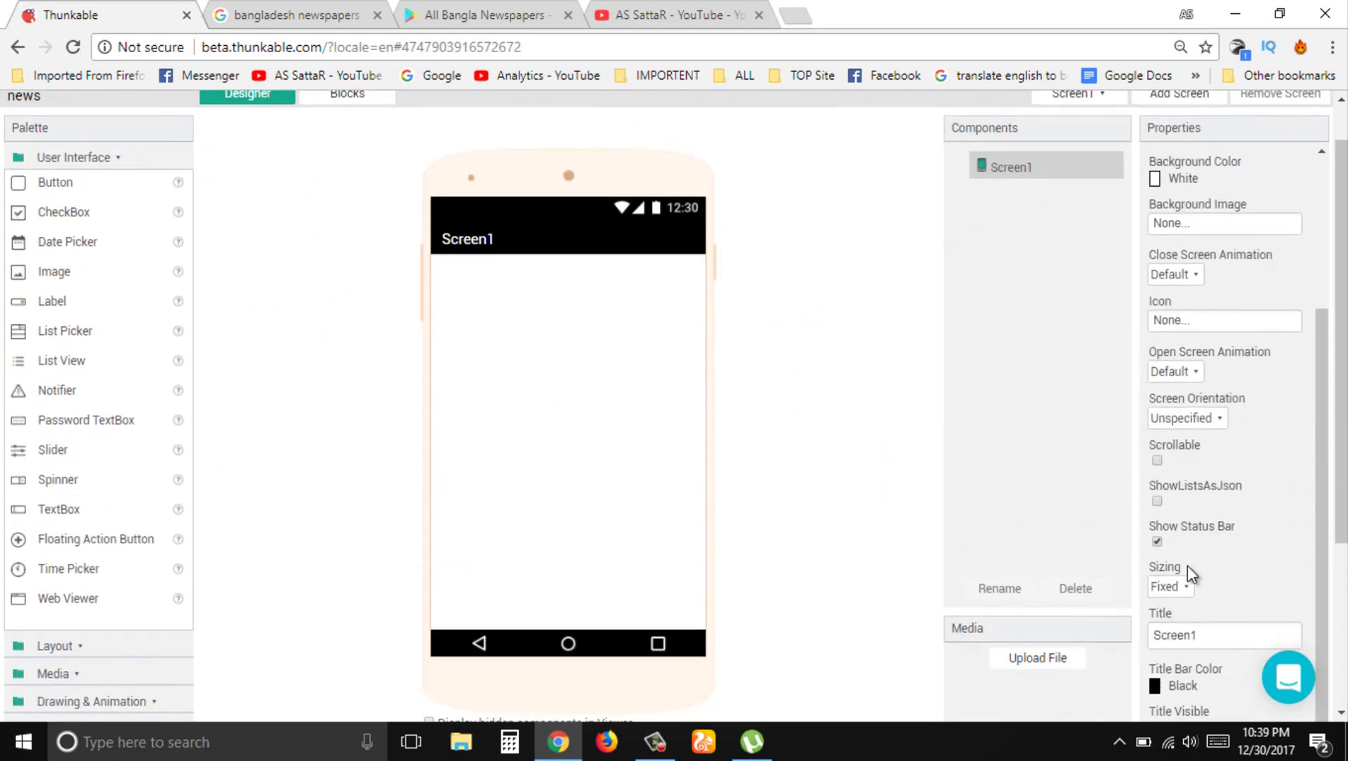
scroll(1205, 572, down, 2)
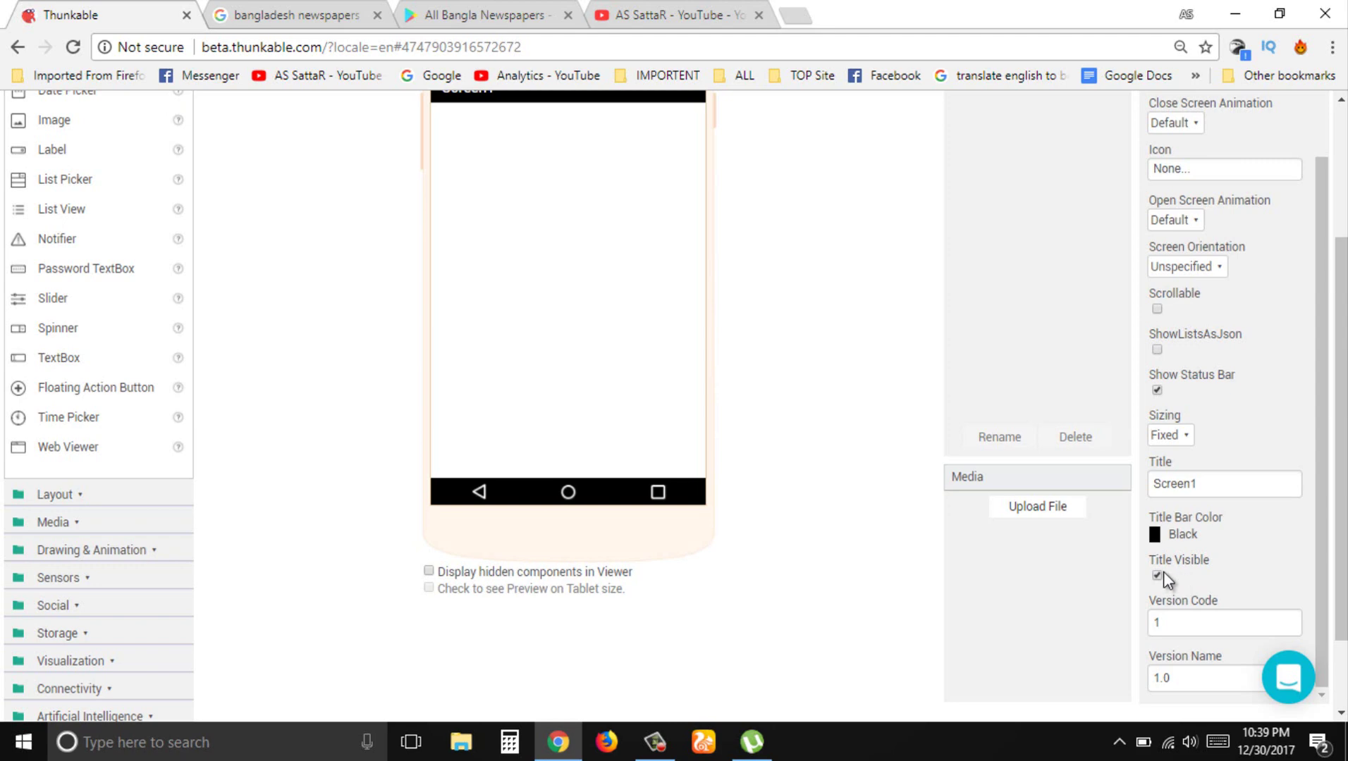
click(1157, 577)
scroll(597, 344, up, 3)
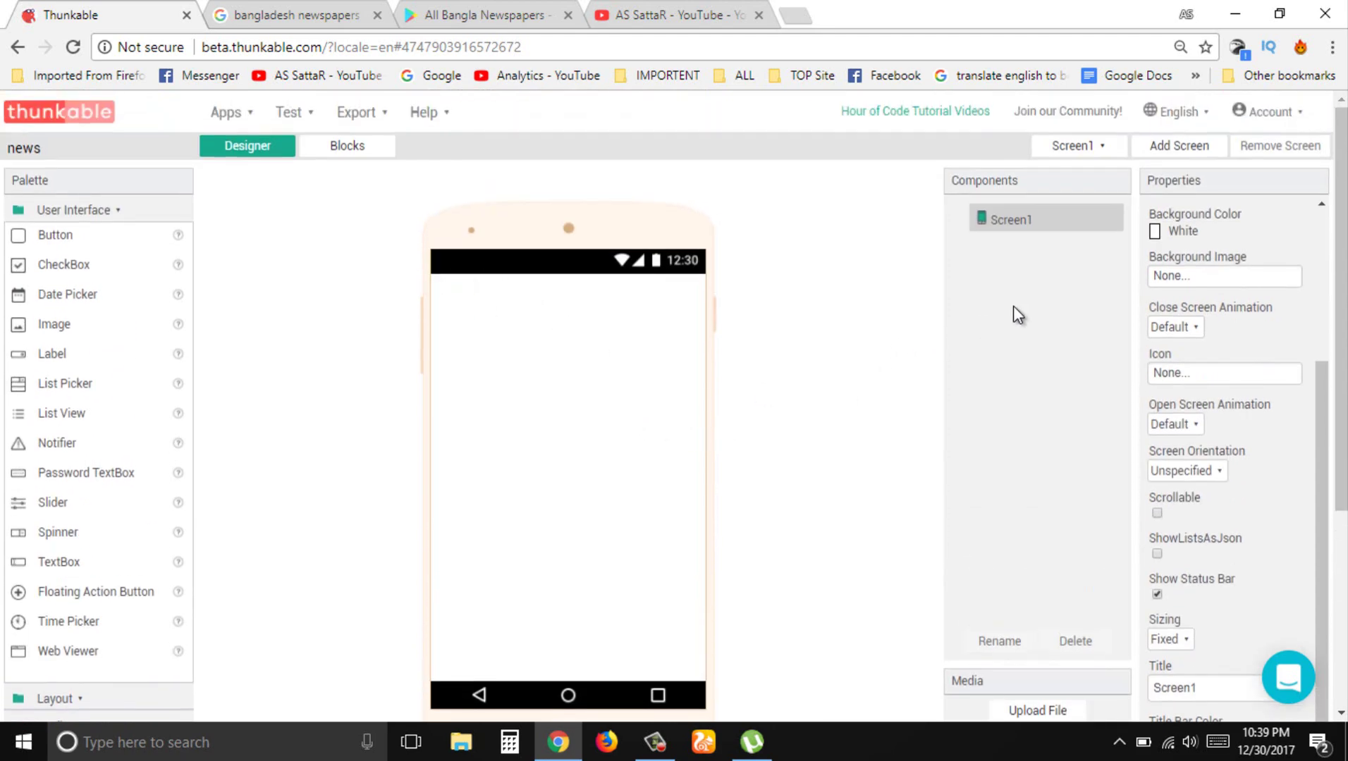
scroll(62, 364, down, 2)
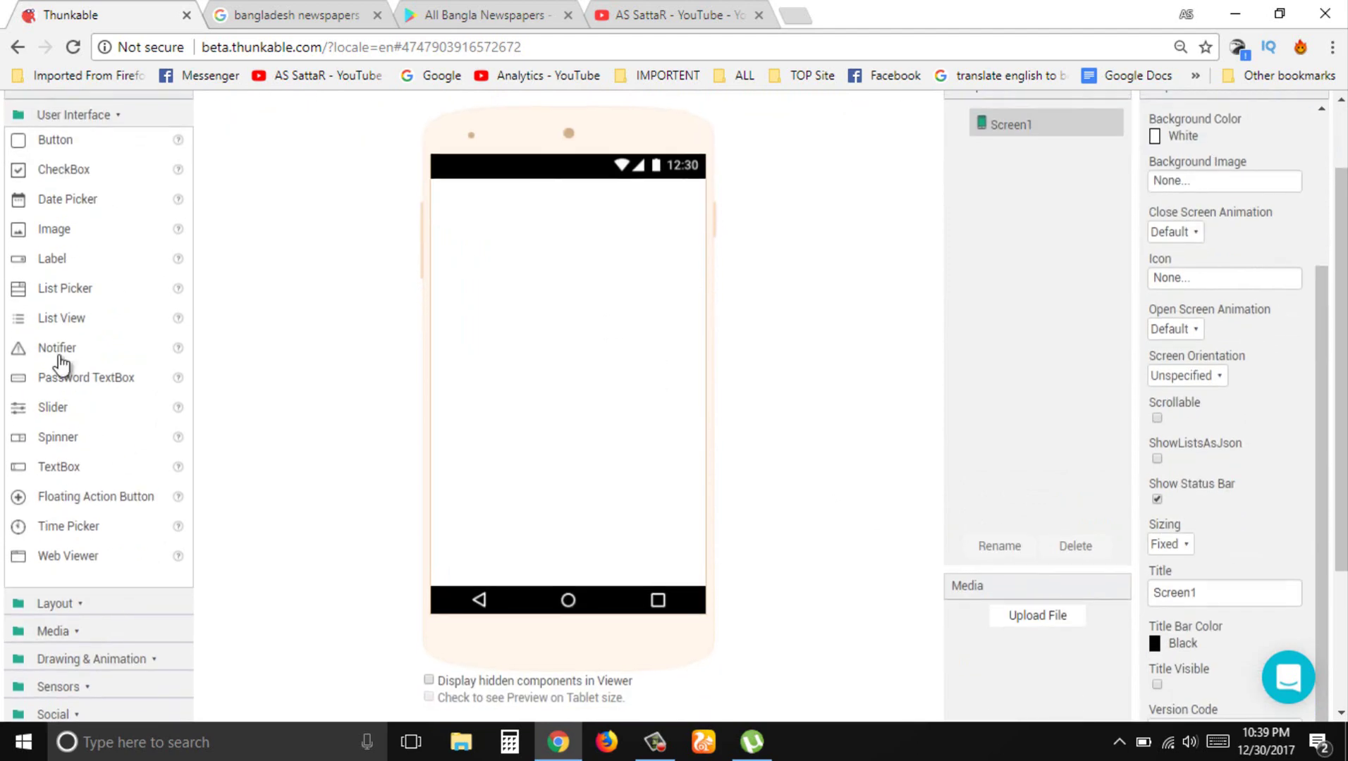
scroll(62, 364, up, 2)
scroll(99, 511, down, 3)
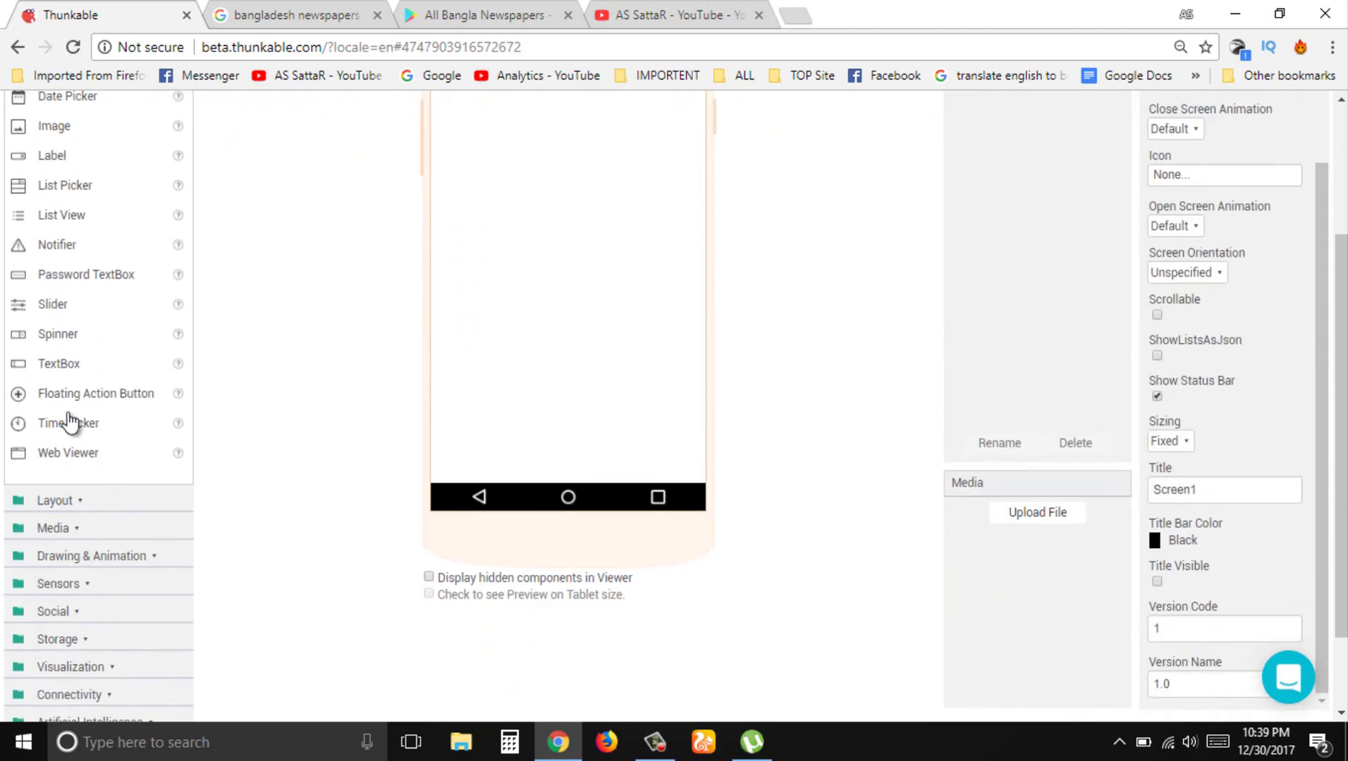
Add a Web Viewer to Screen1 and set its Height to 80 percent.
drag(67, 452, 560, 229)
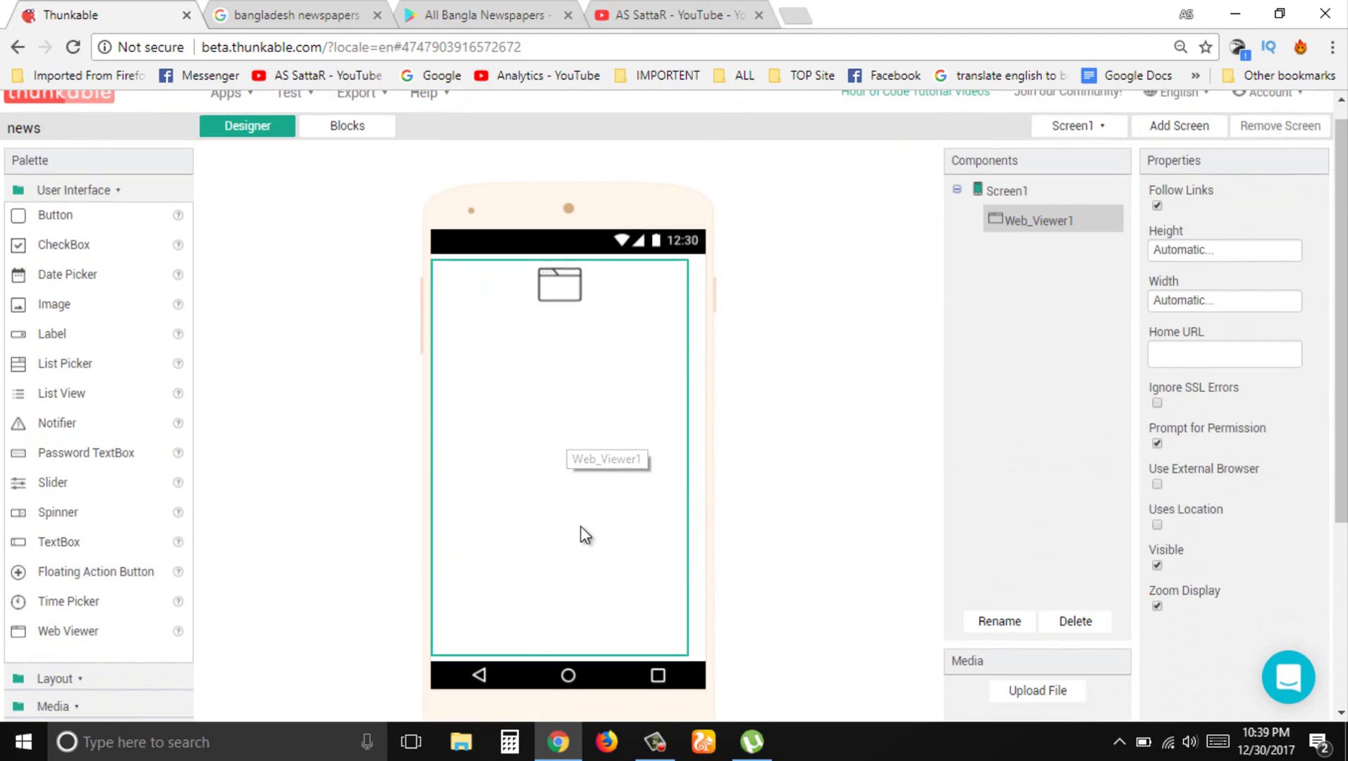
drag(548, 333, 618, 173)
scroll(581, 423, down, 2)
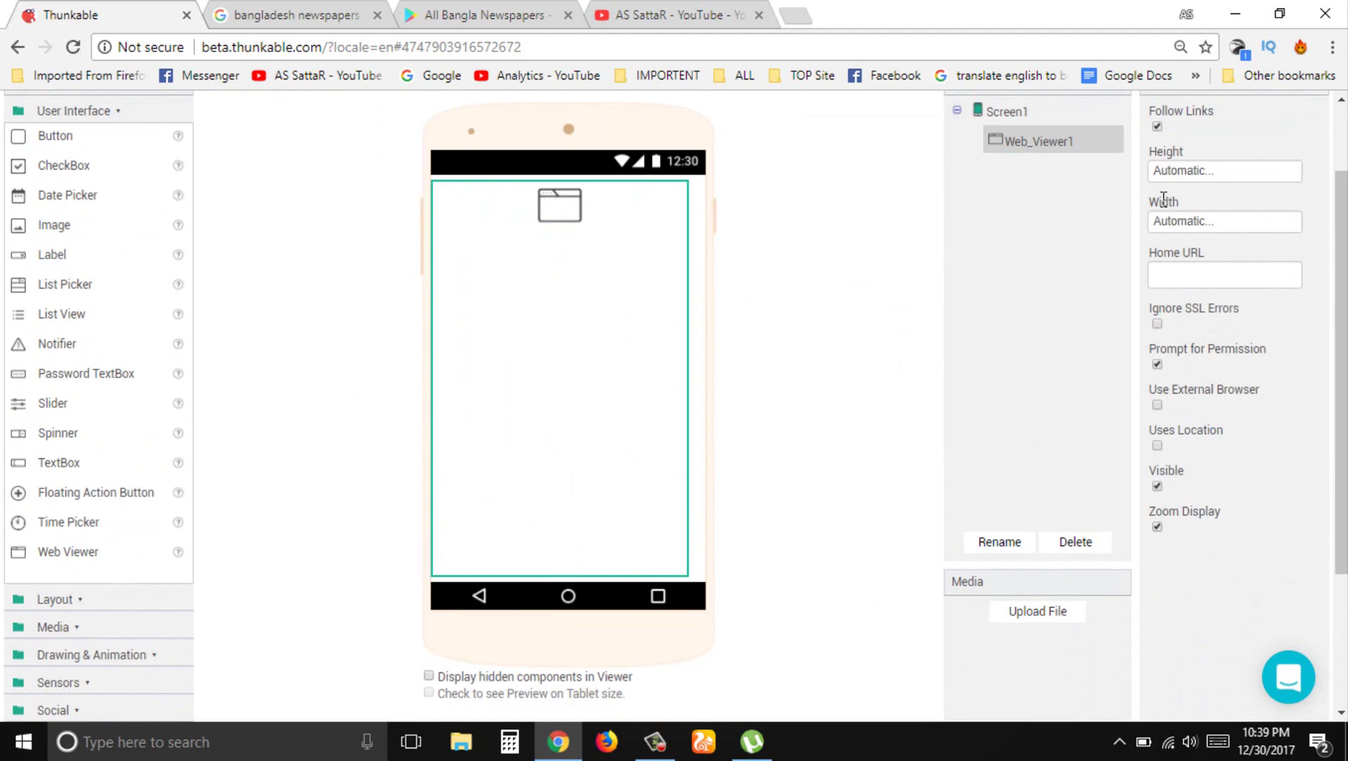
click(1193, 176)
text(80)
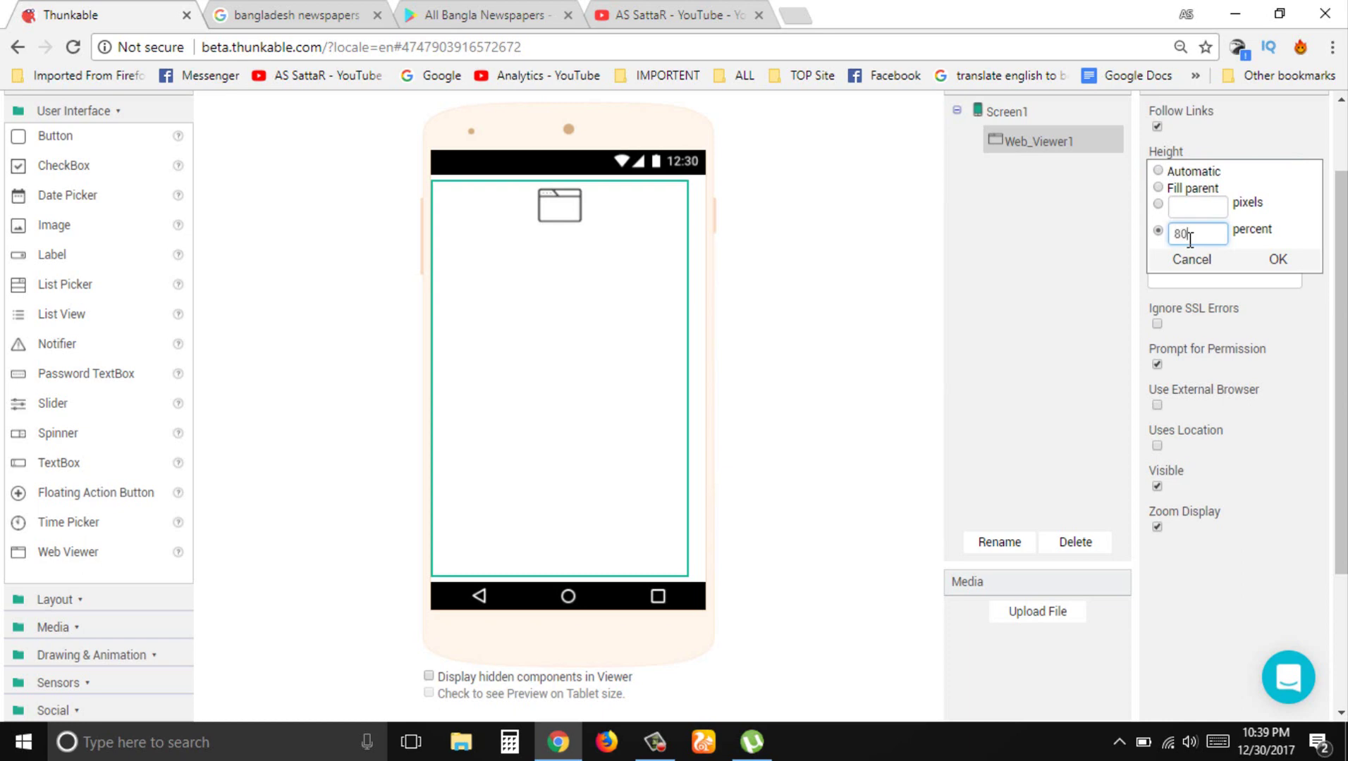
click(1278, 259)
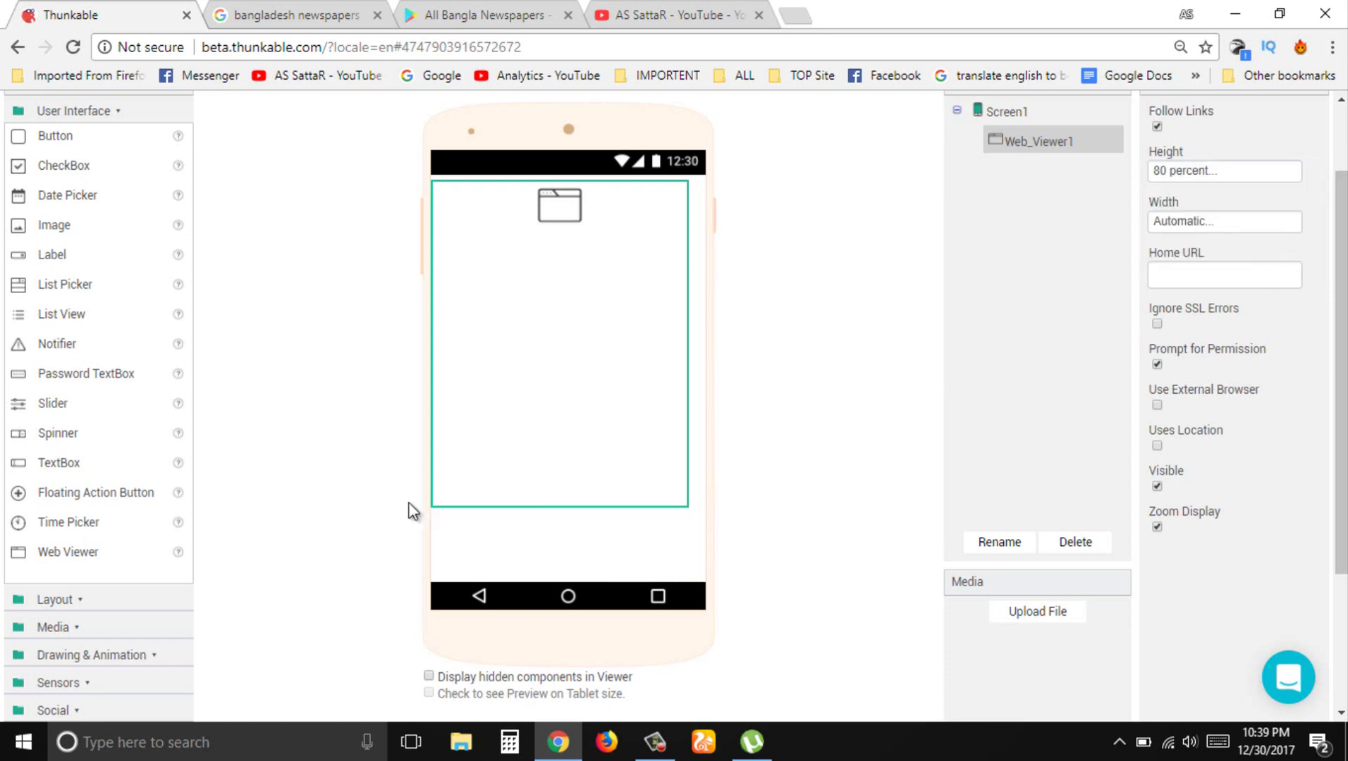
Add an AdMob Banner from Experimental, dismiss its warning, and place it below Web_Viewer1.
click(573, 549)
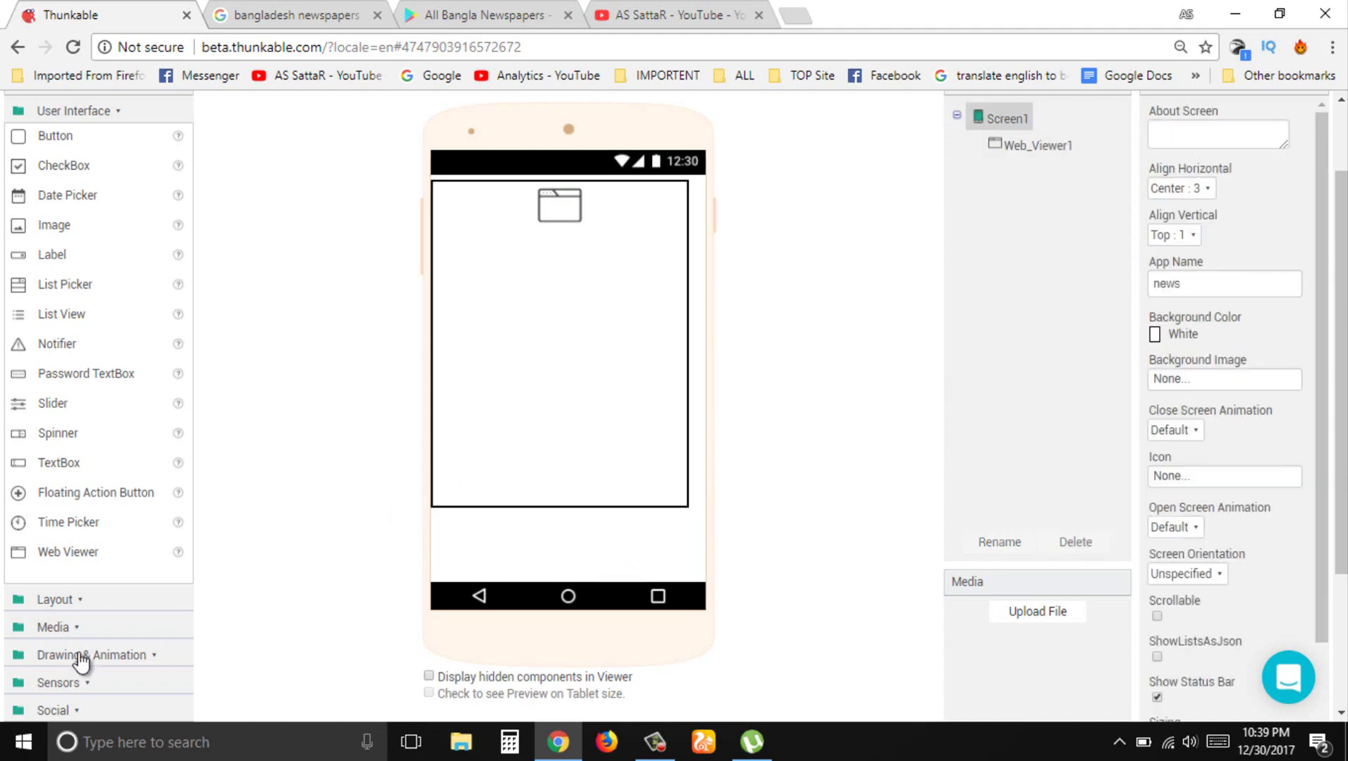
scroll(88, 585, down, 3)
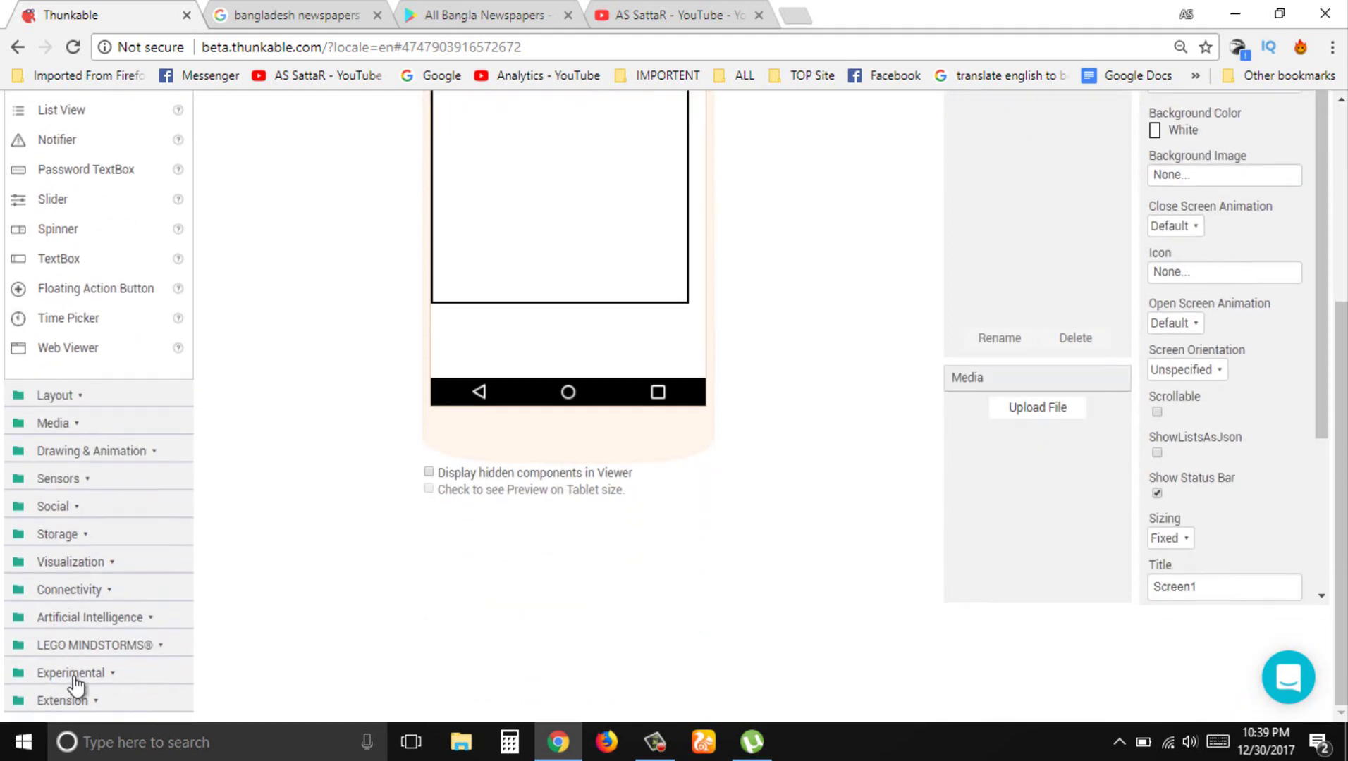
click(102, 677)
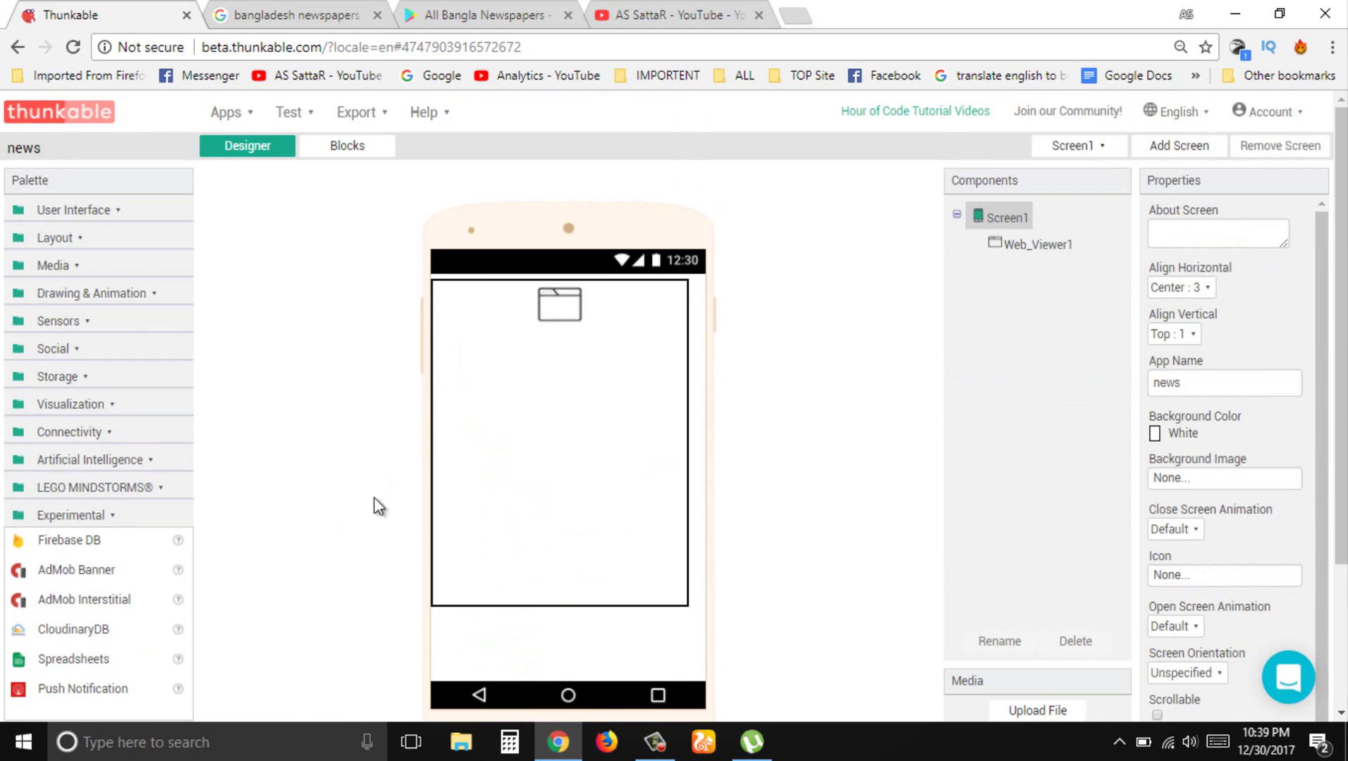
drag(379, 506, 561, 378)
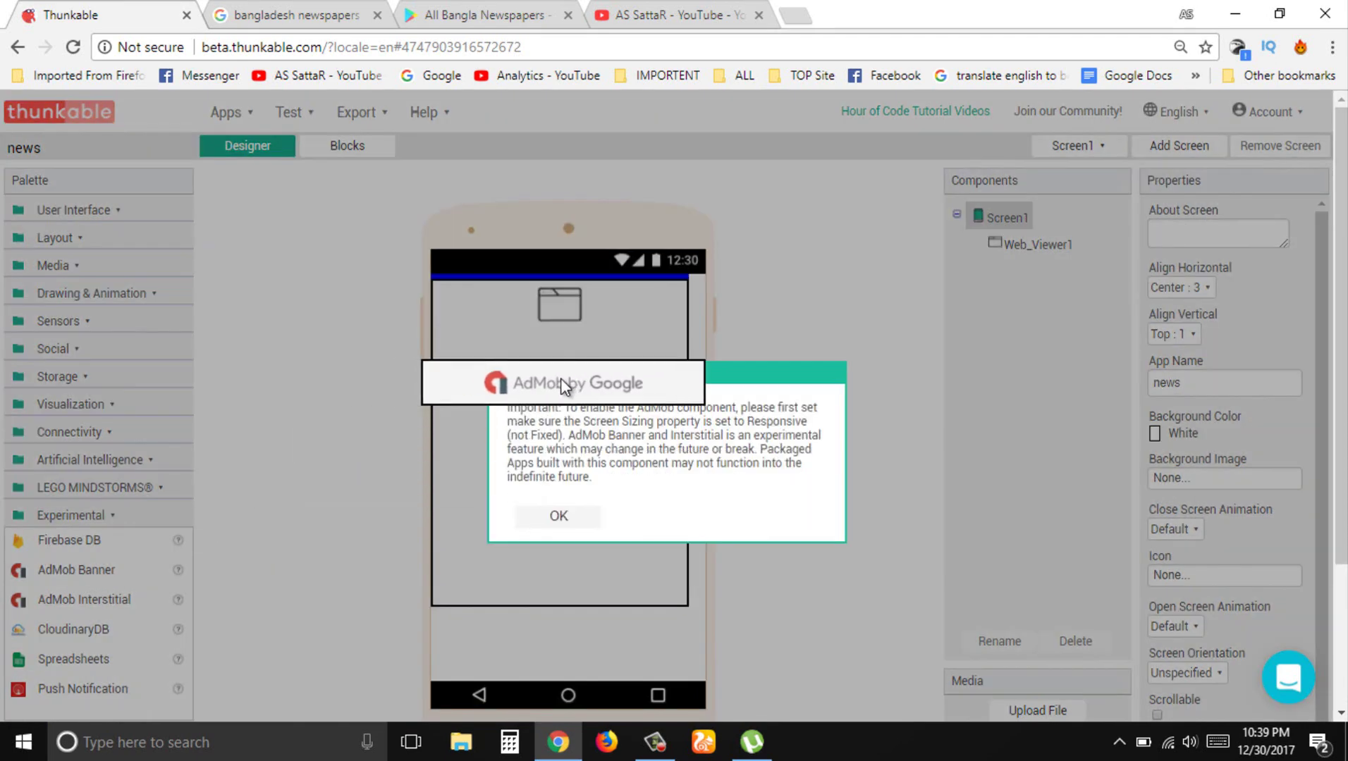
click(559, 518)
scroll(1169, 561, down, 2)
scroll(1169, 562, up, 2)
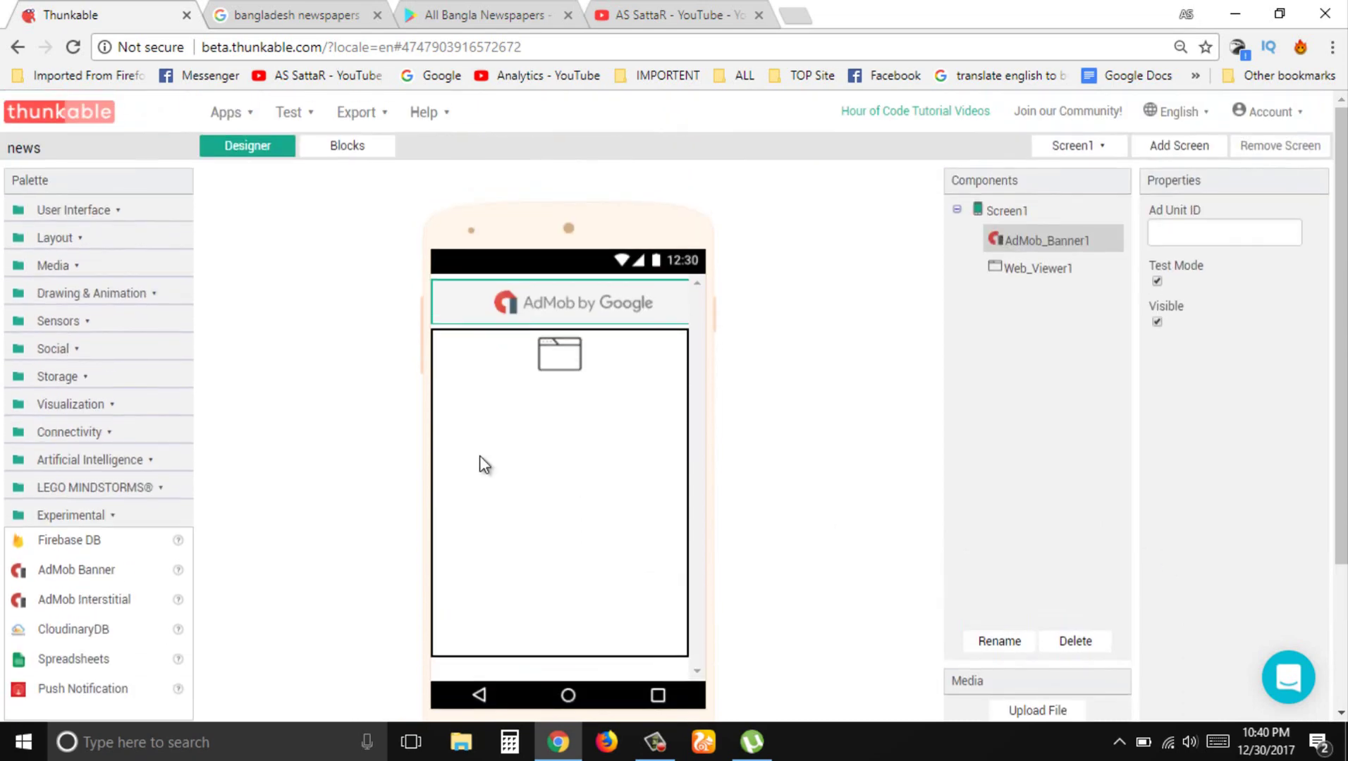
drag(518, 309, 532, 659)
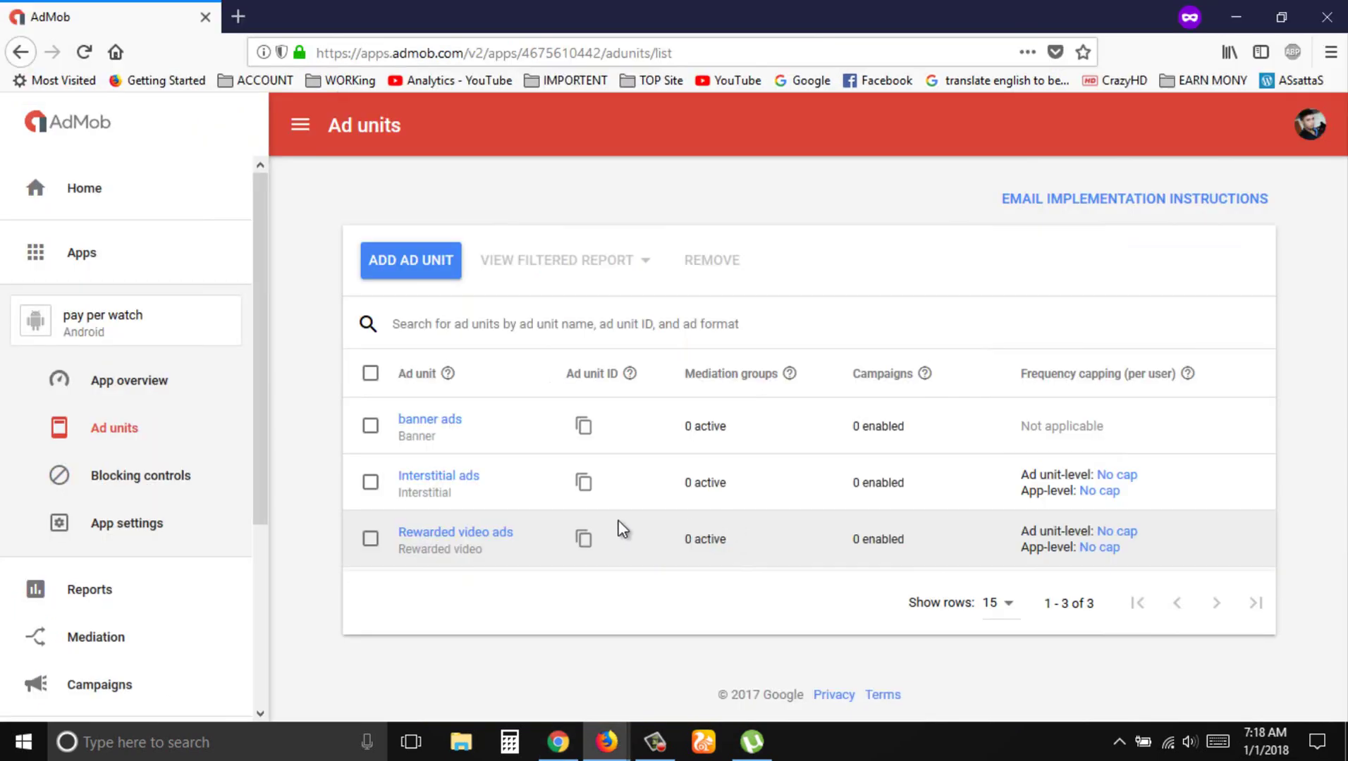
Copy the banner ads unit ID from AdMob and return to the Thunkable designer.
click(584, 427)
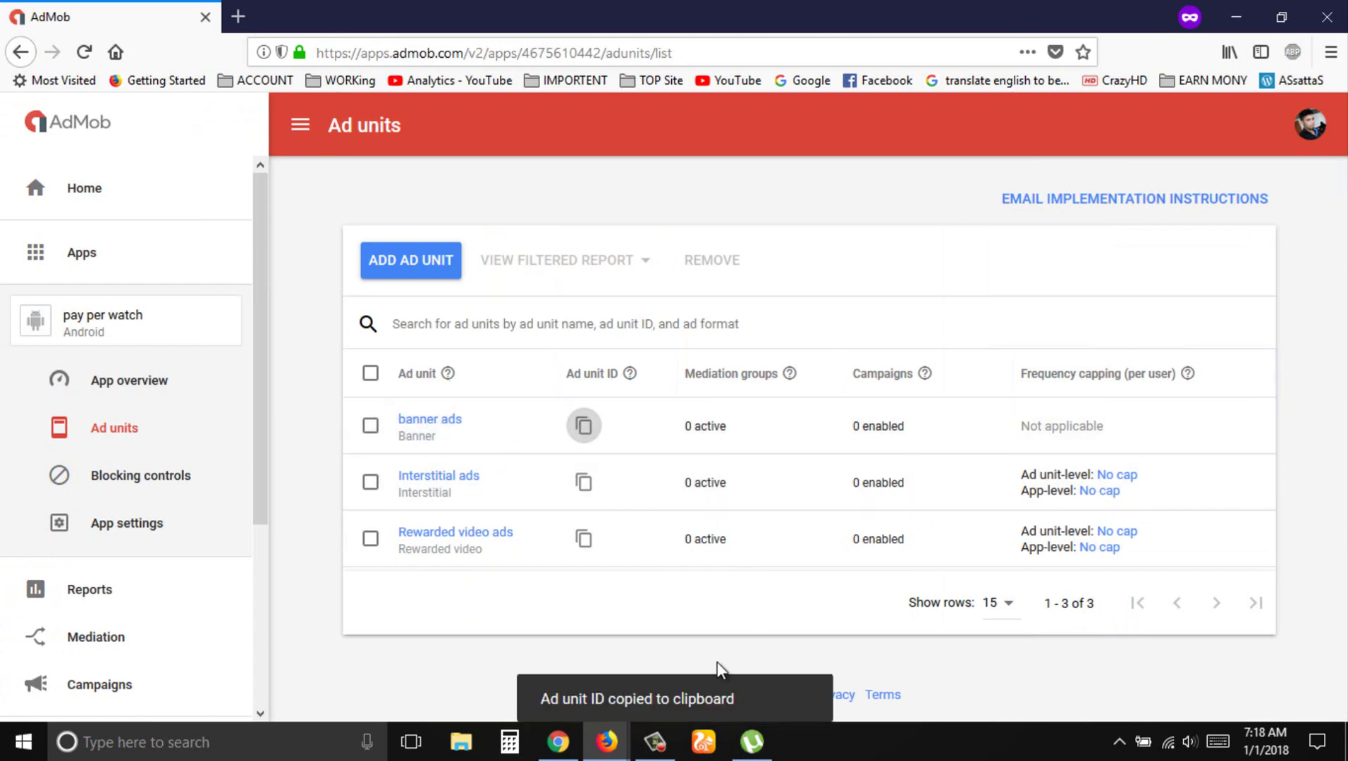
click(563, 751)
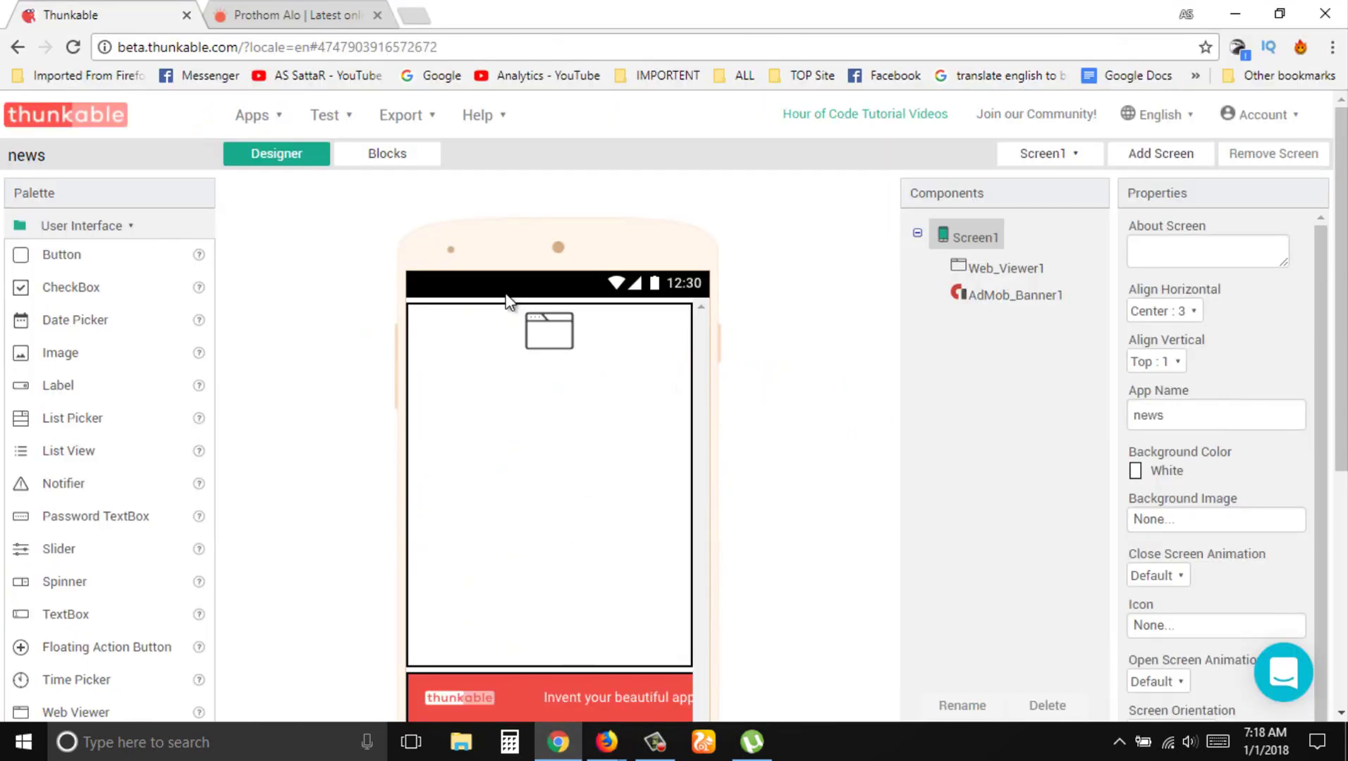
Paste the copied banner ad unit ID into AdMob_Banner1's Ad Unit ID.
click(1007, 295)
click(1143, 252)
key(ctrl+v)
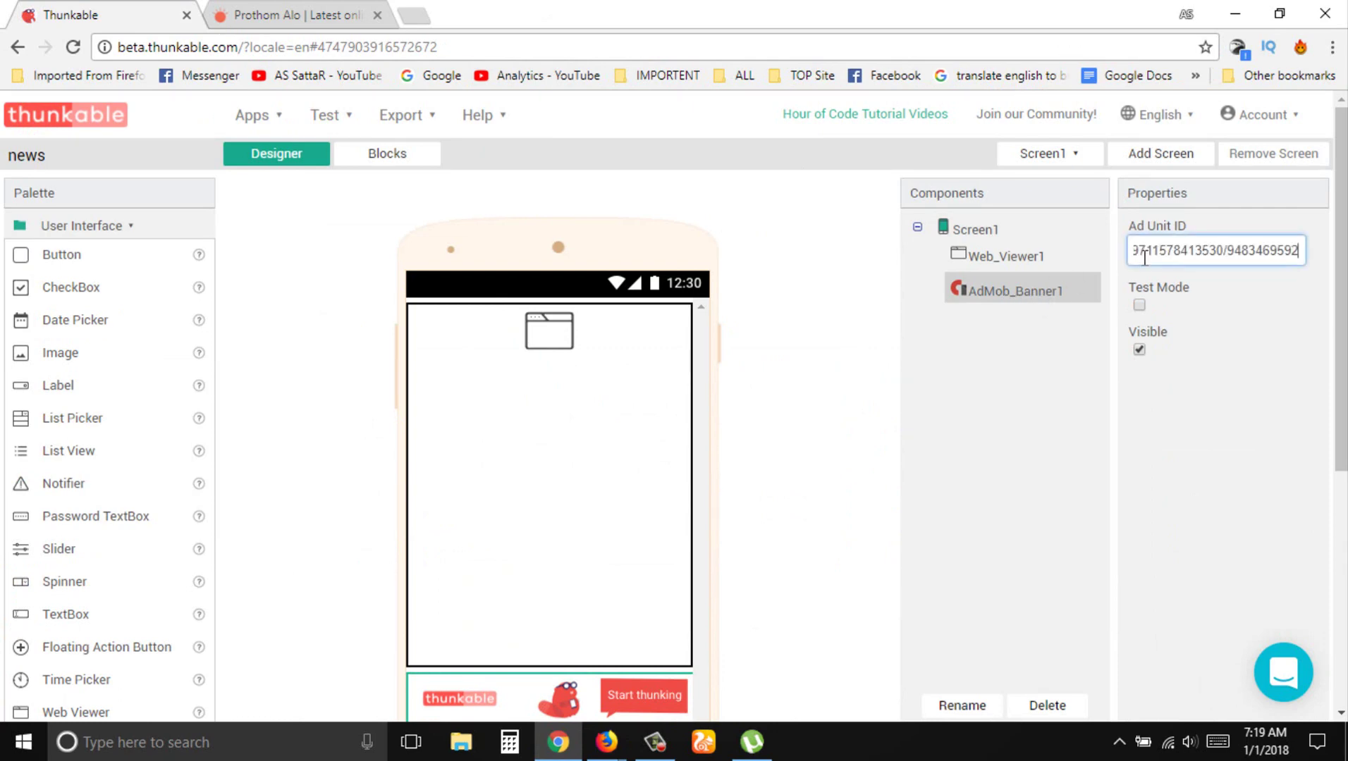
click(864, 506)
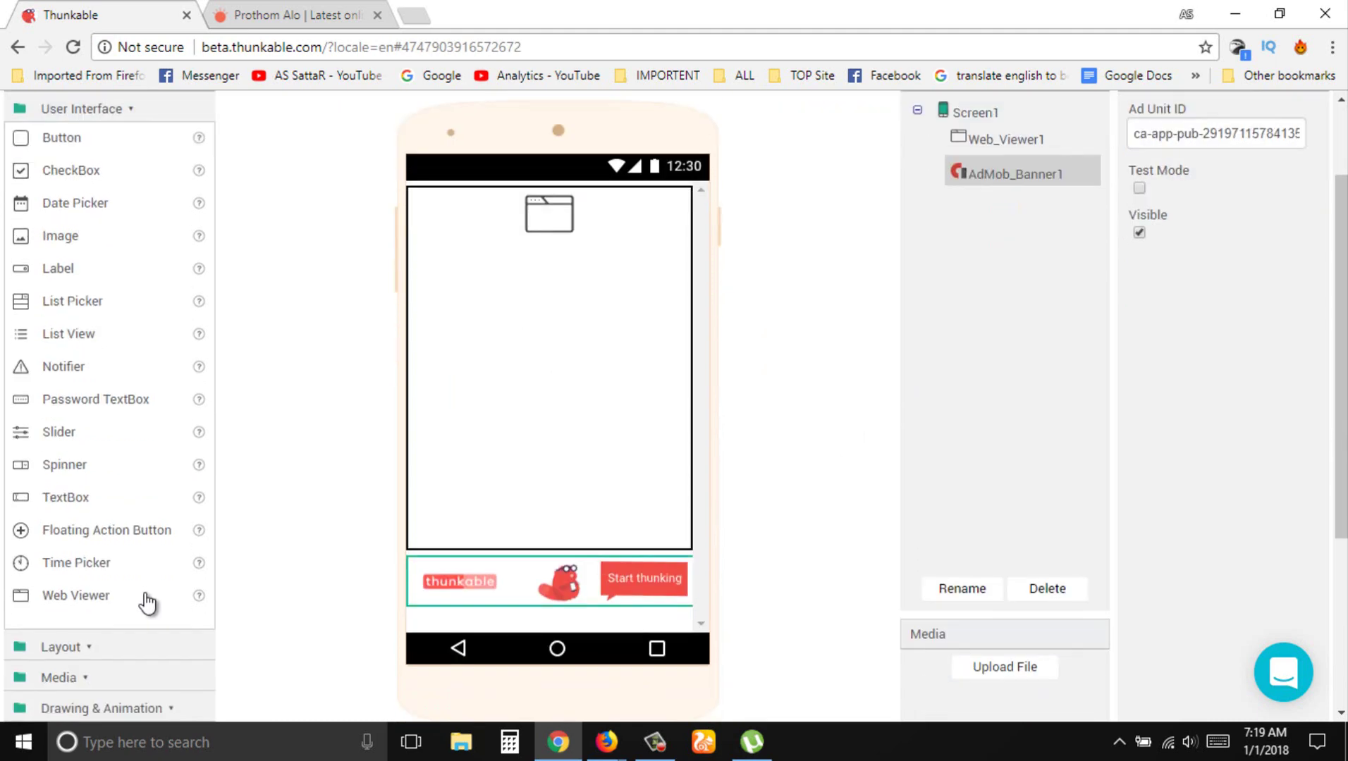
Add an AdMob Interstitial component from the Experimental category.
scroll(144, 601, down, 4)
scroll(92, 559, down, 2)
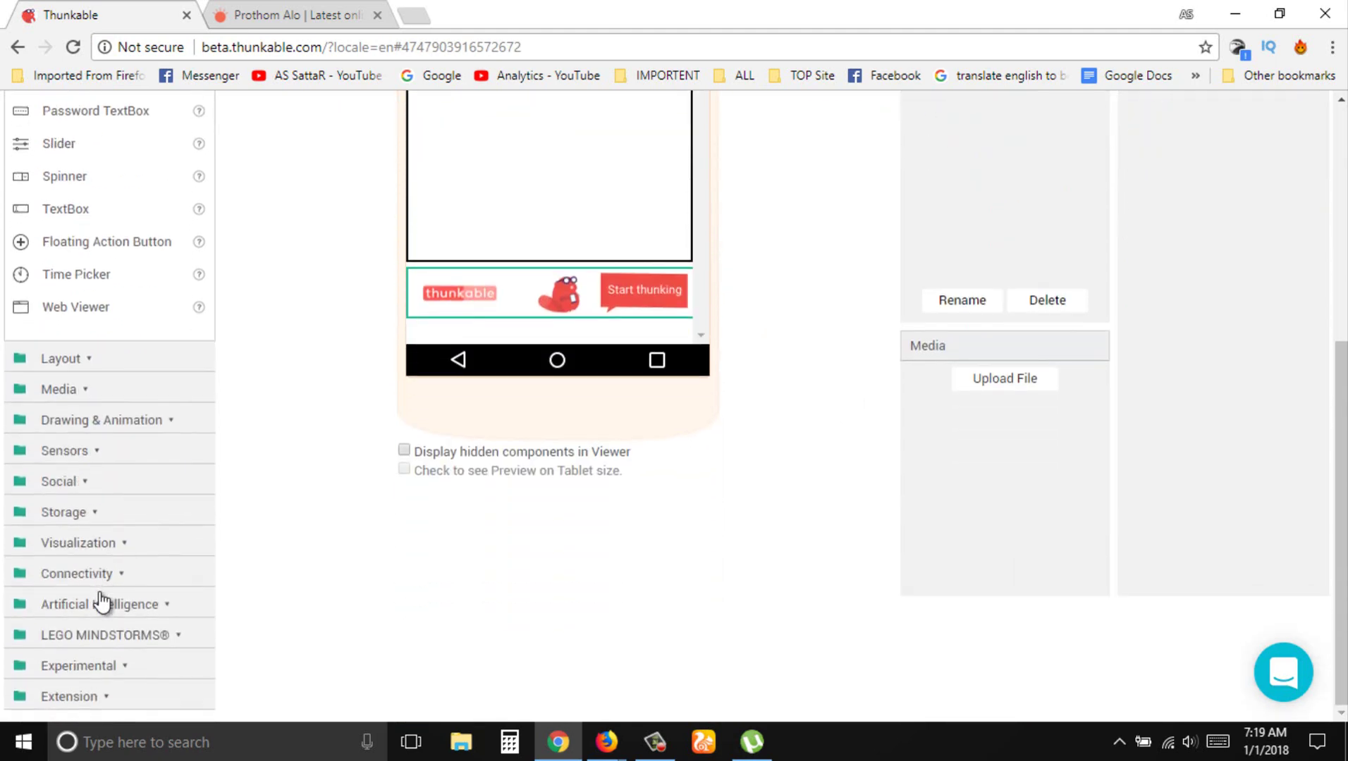
click(93, 667)
scroll(105, 647, down, 2)
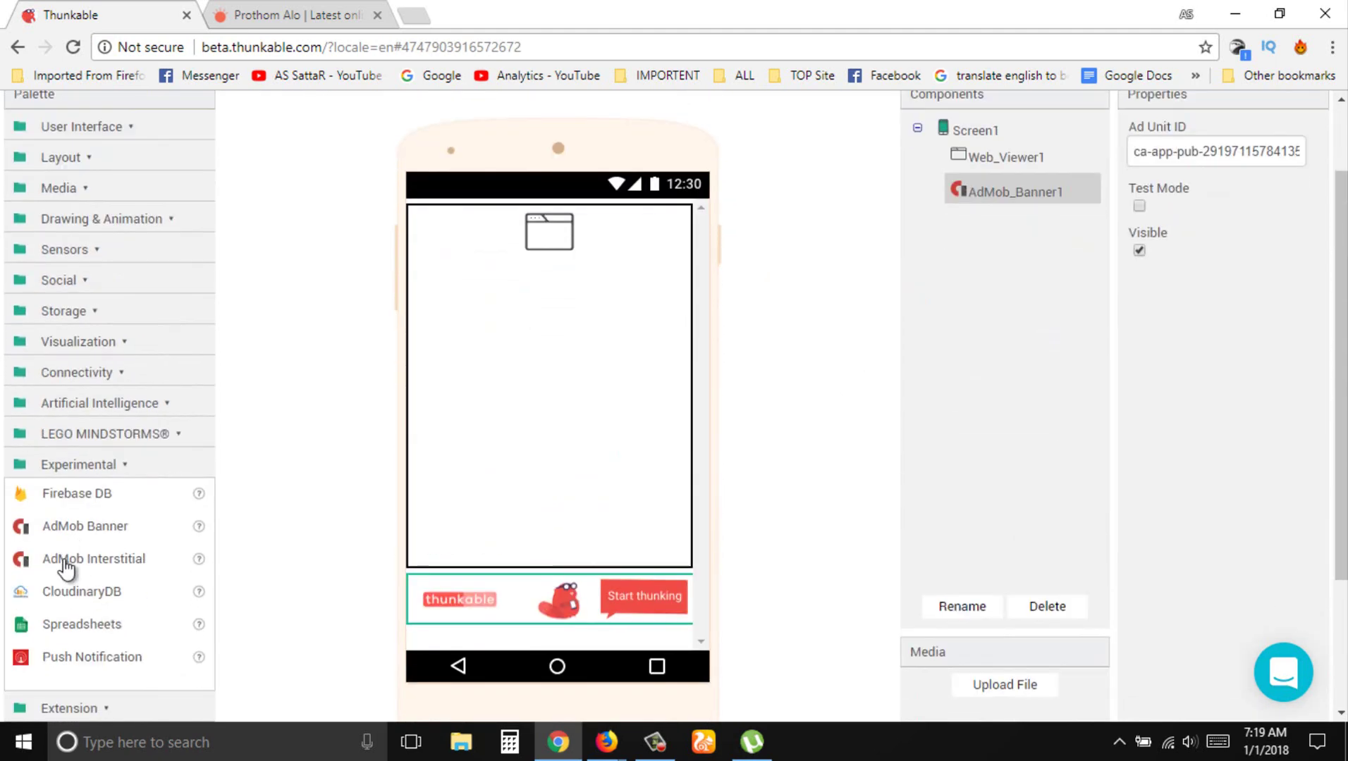
drag(375, 506, 529, 510)
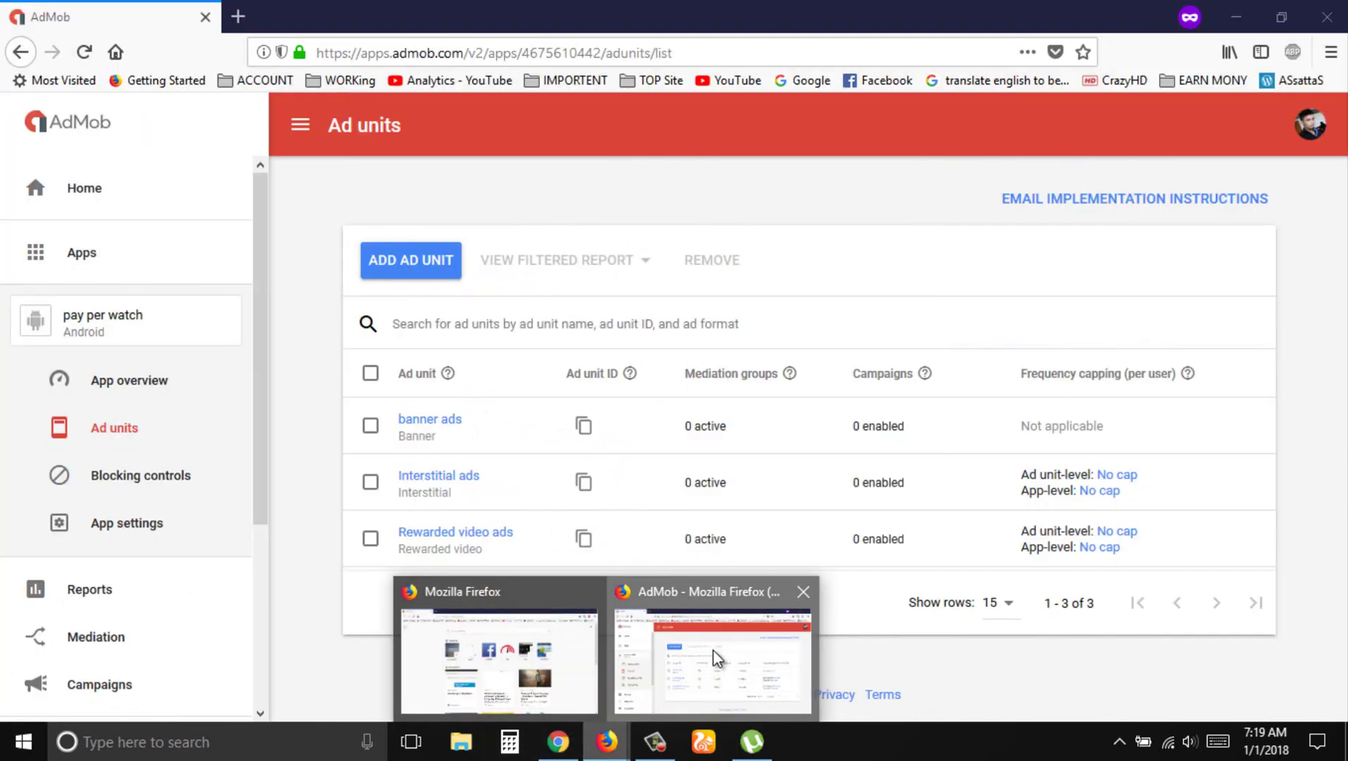
Copy the Interstitial ads unit ID from AdMob and return to Thunkable.
click(712, 649)
click(584, 482)
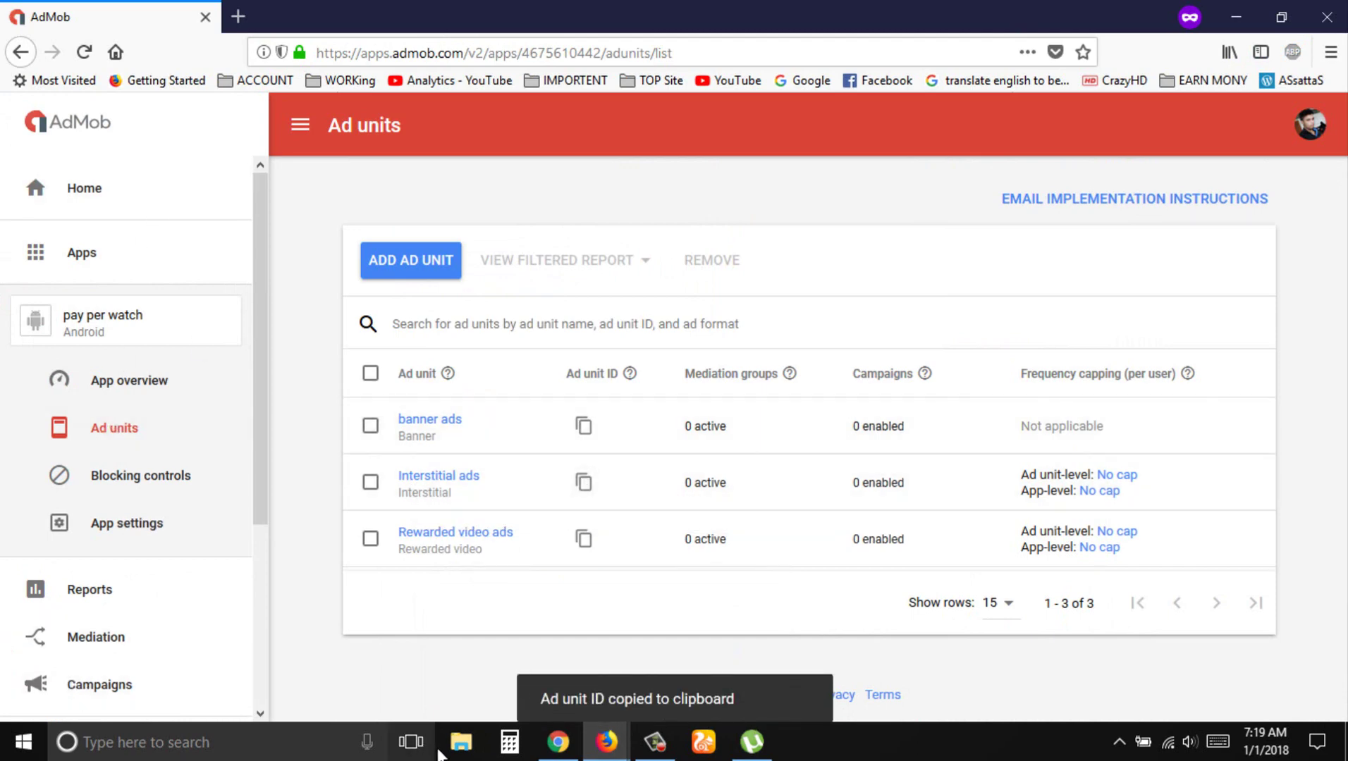
click(573, 743)
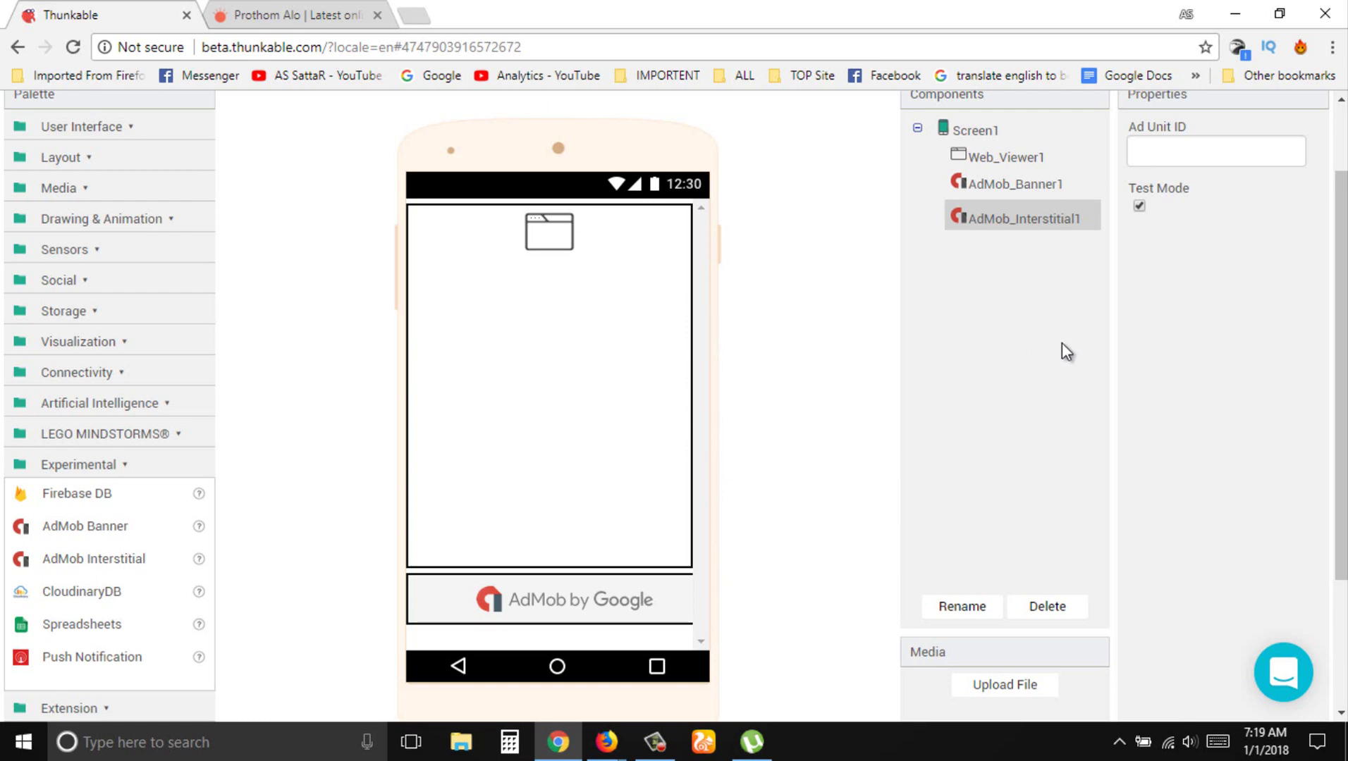
Paste the interstitial ID into AdMob_Interstitial1's Ad Unit ID and uncheck its Test Mode.
scroll(1226, 265, up, 2)
click(1232, 261)
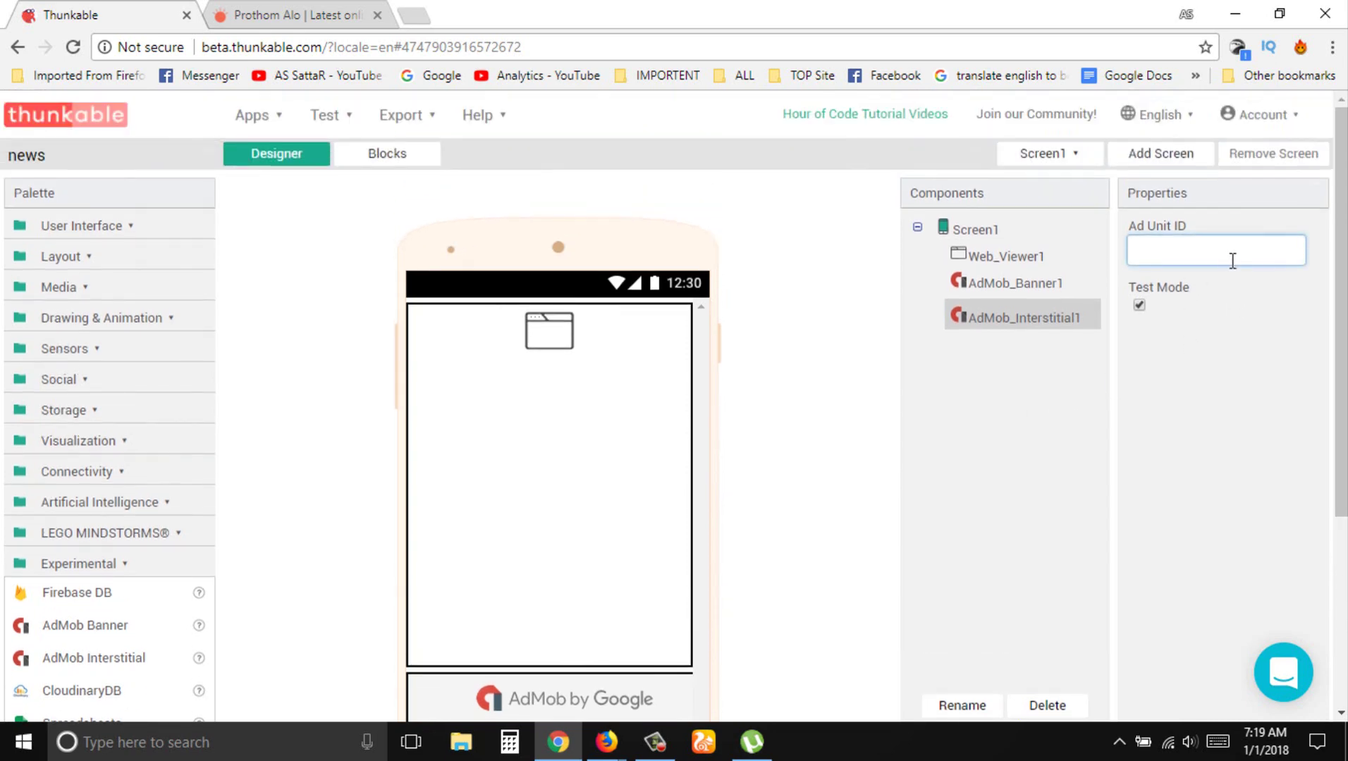
key(ctrl+v)
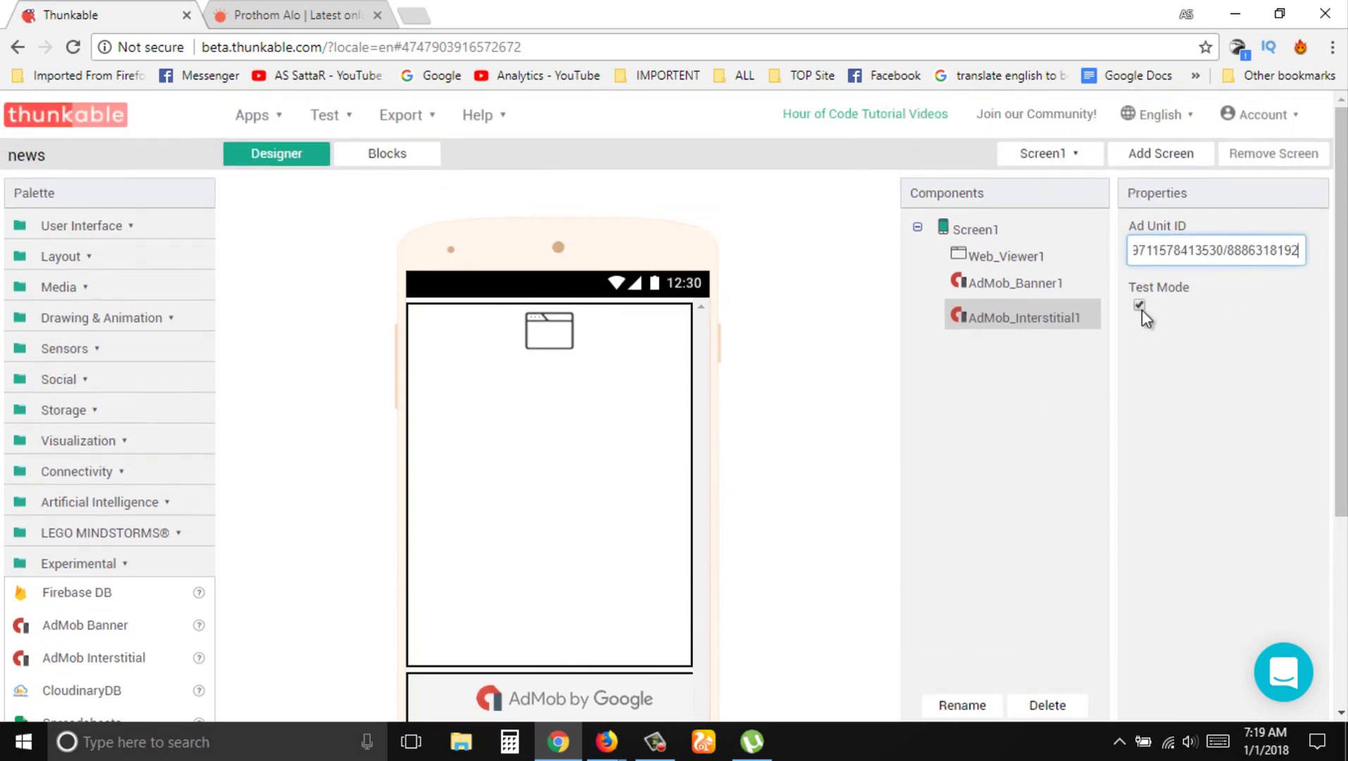
click(1139, 305)
click(1043, 285)
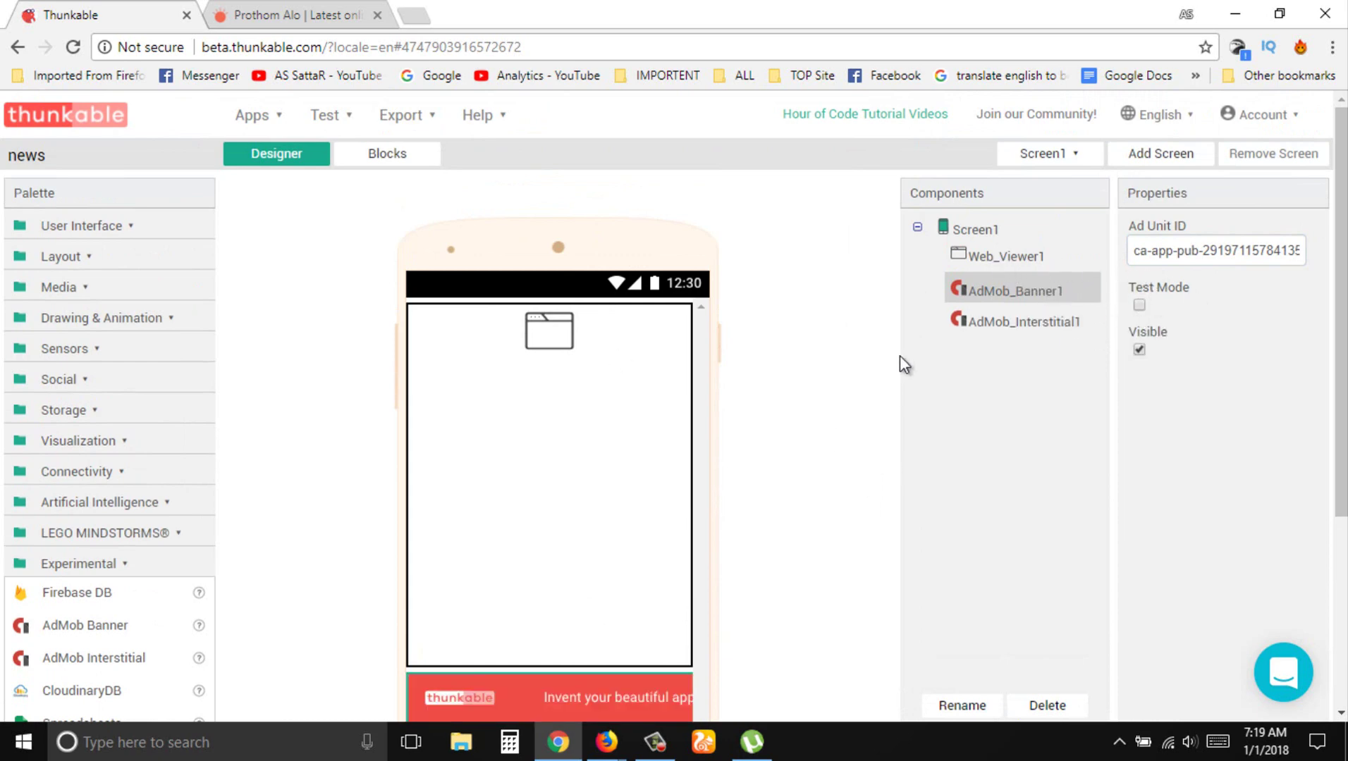
click(1007, 263)
click(1184, 412)
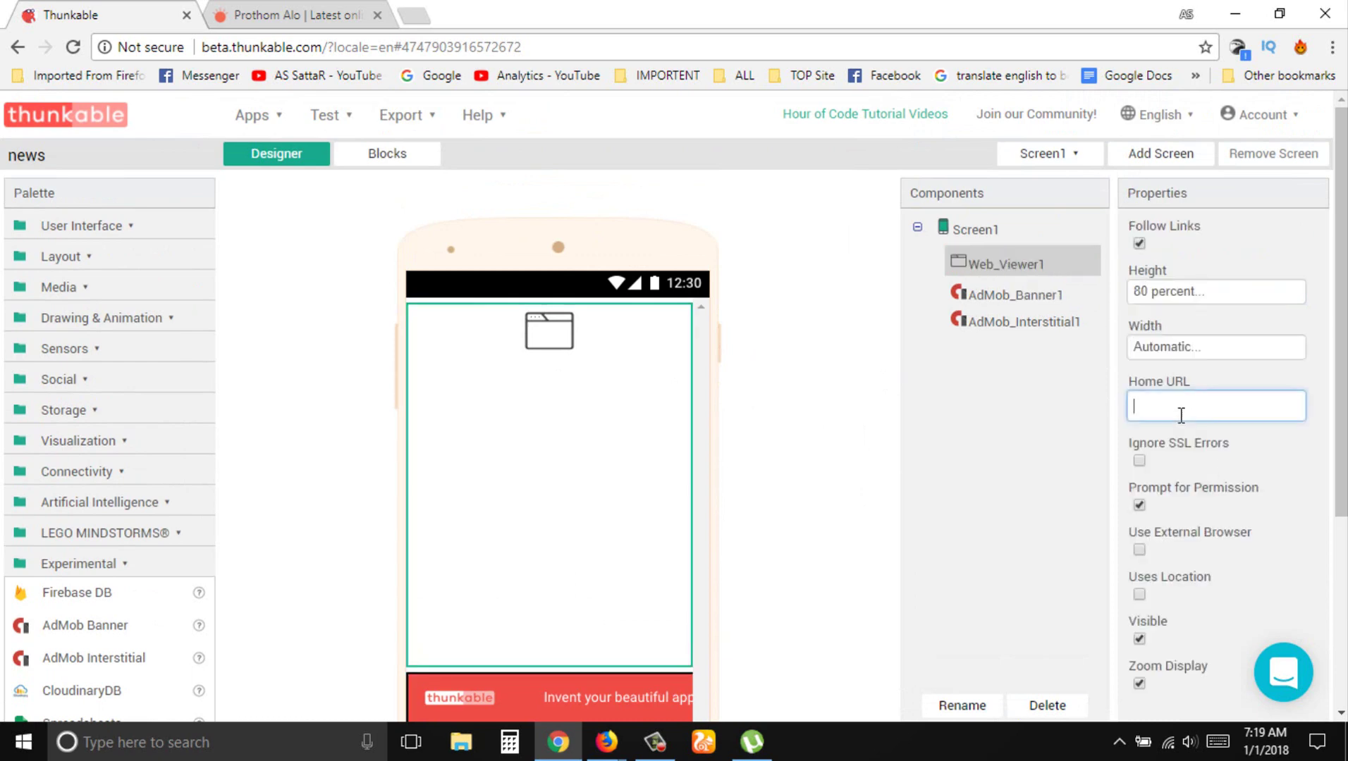
click(340, 10)
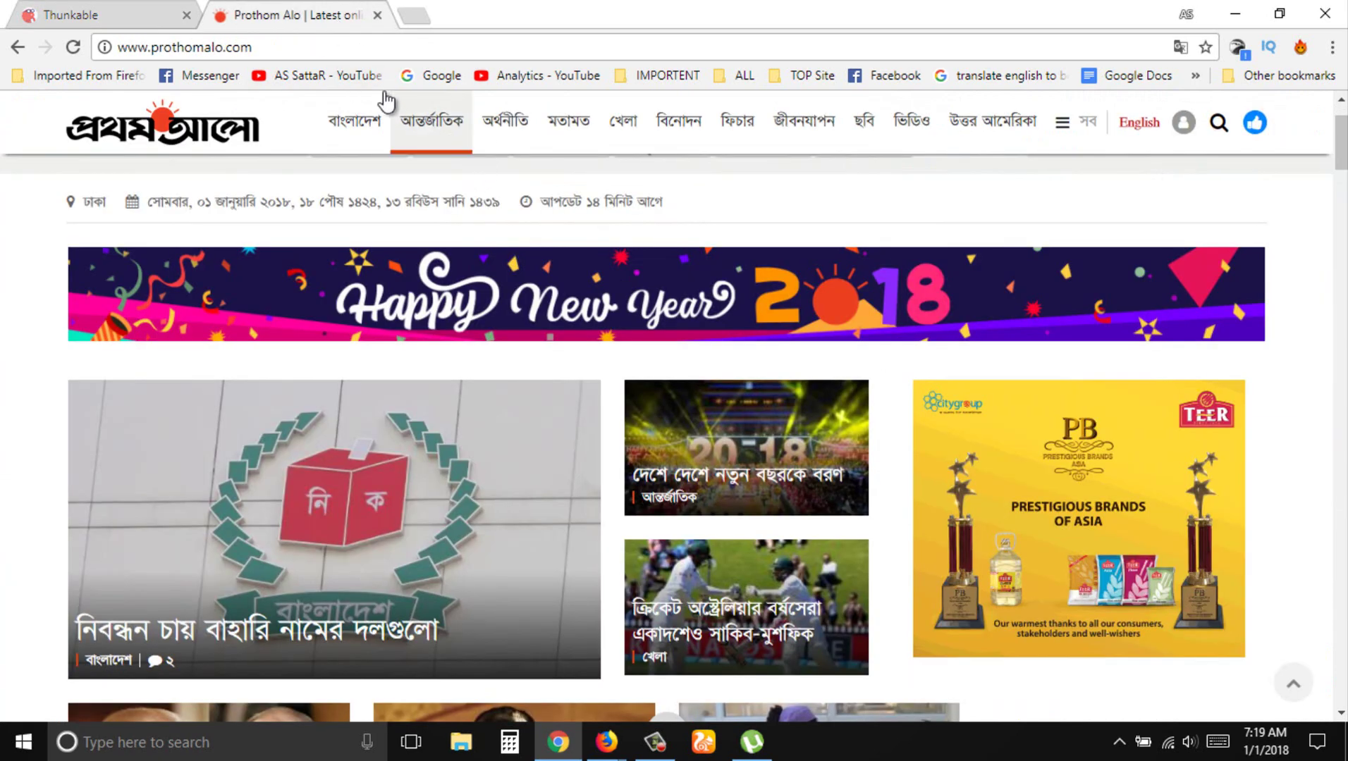
click(272, 46)
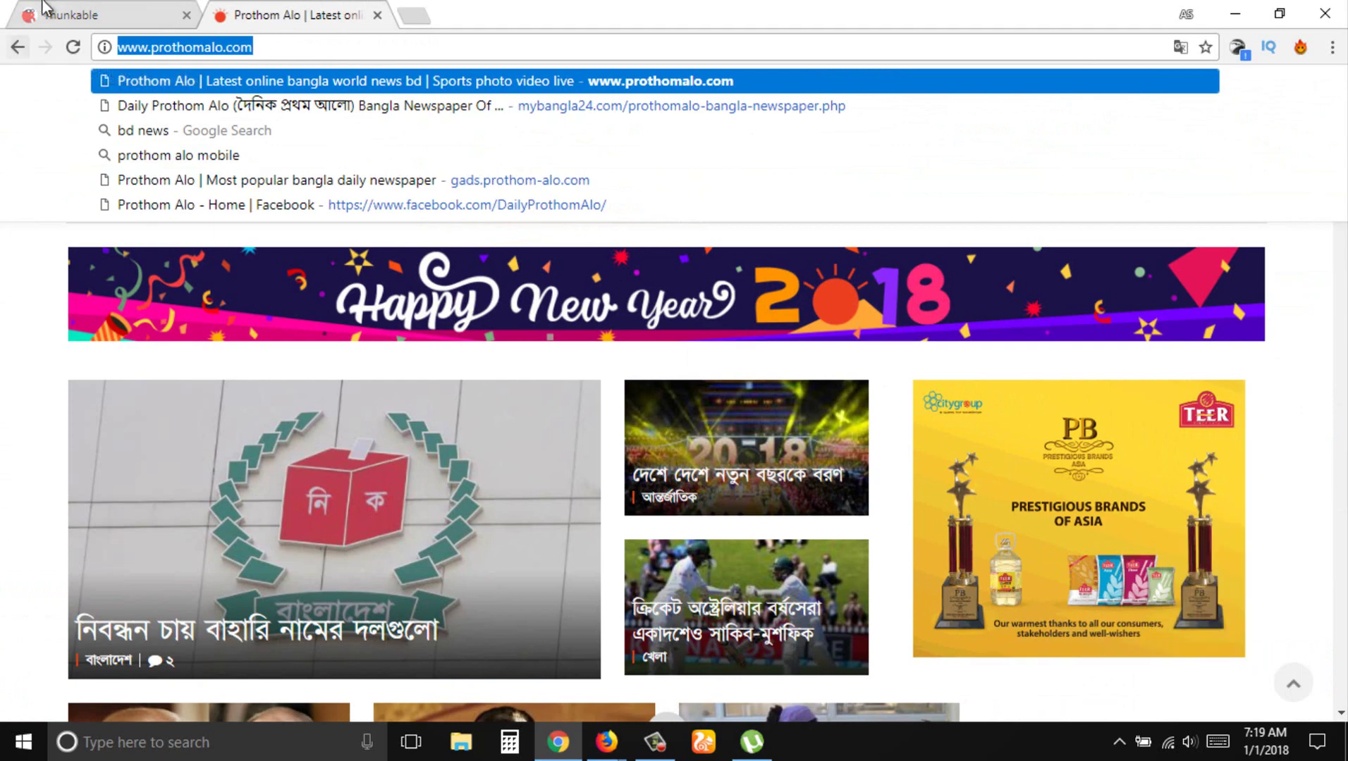
click(92, 14)
key(ctrl+v)
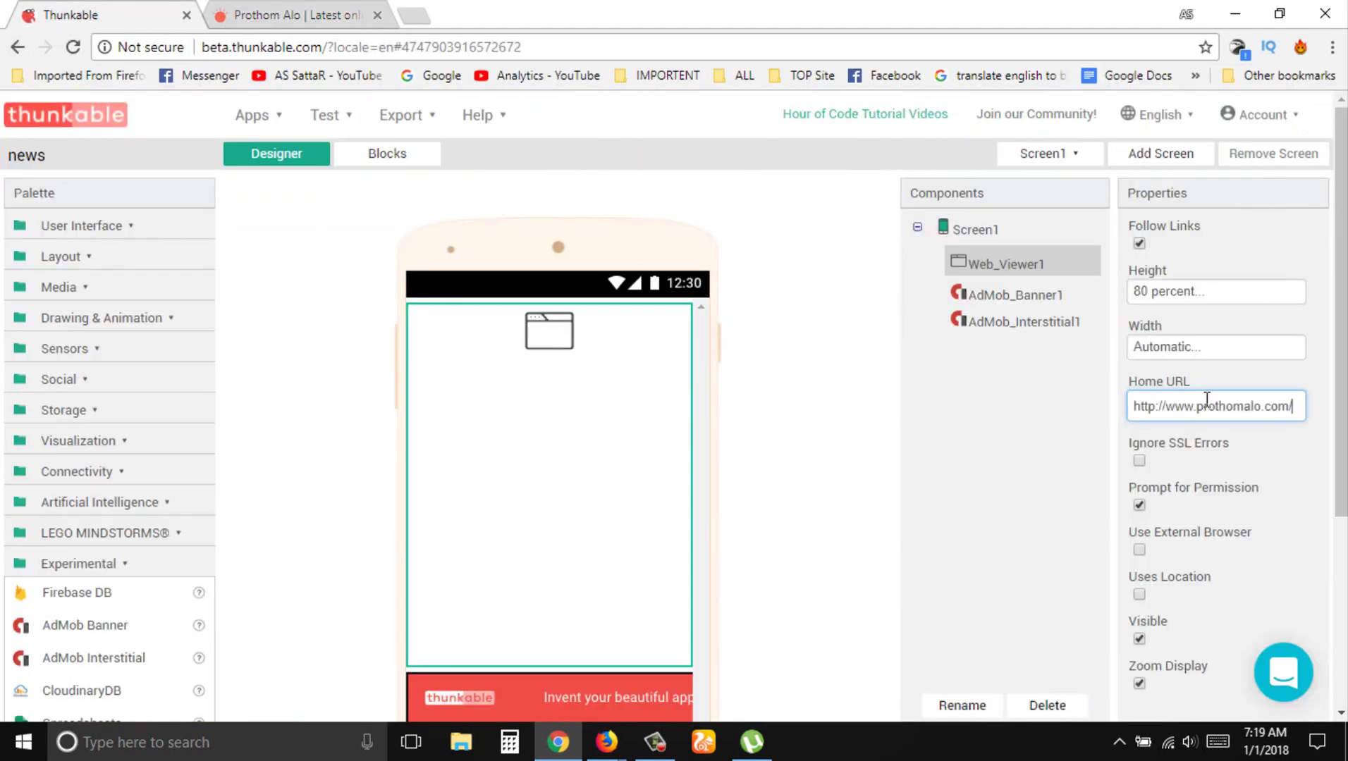
key(Return)
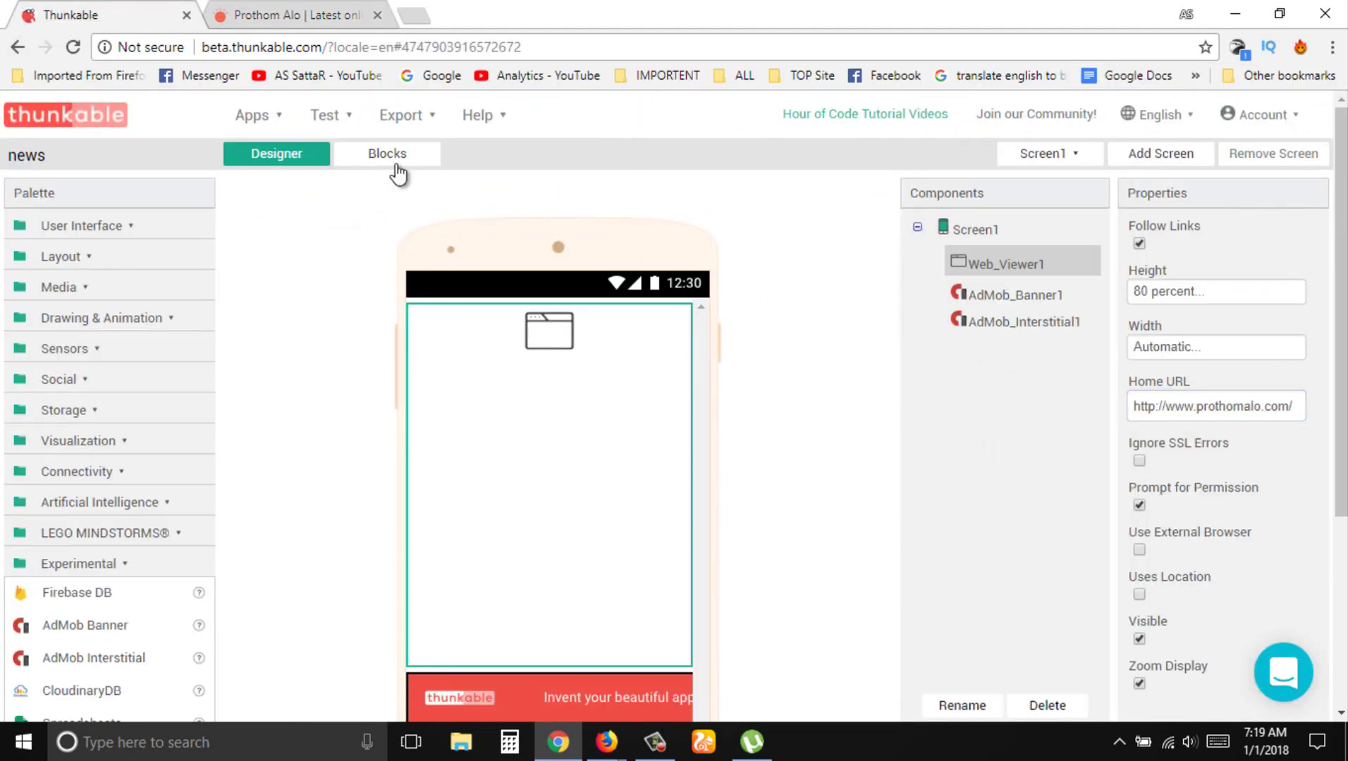
click(395, 160)
Place a Screen1.Initialize event with AdMob_Banner1.Load Ad snapped inside.
click(94, 478)
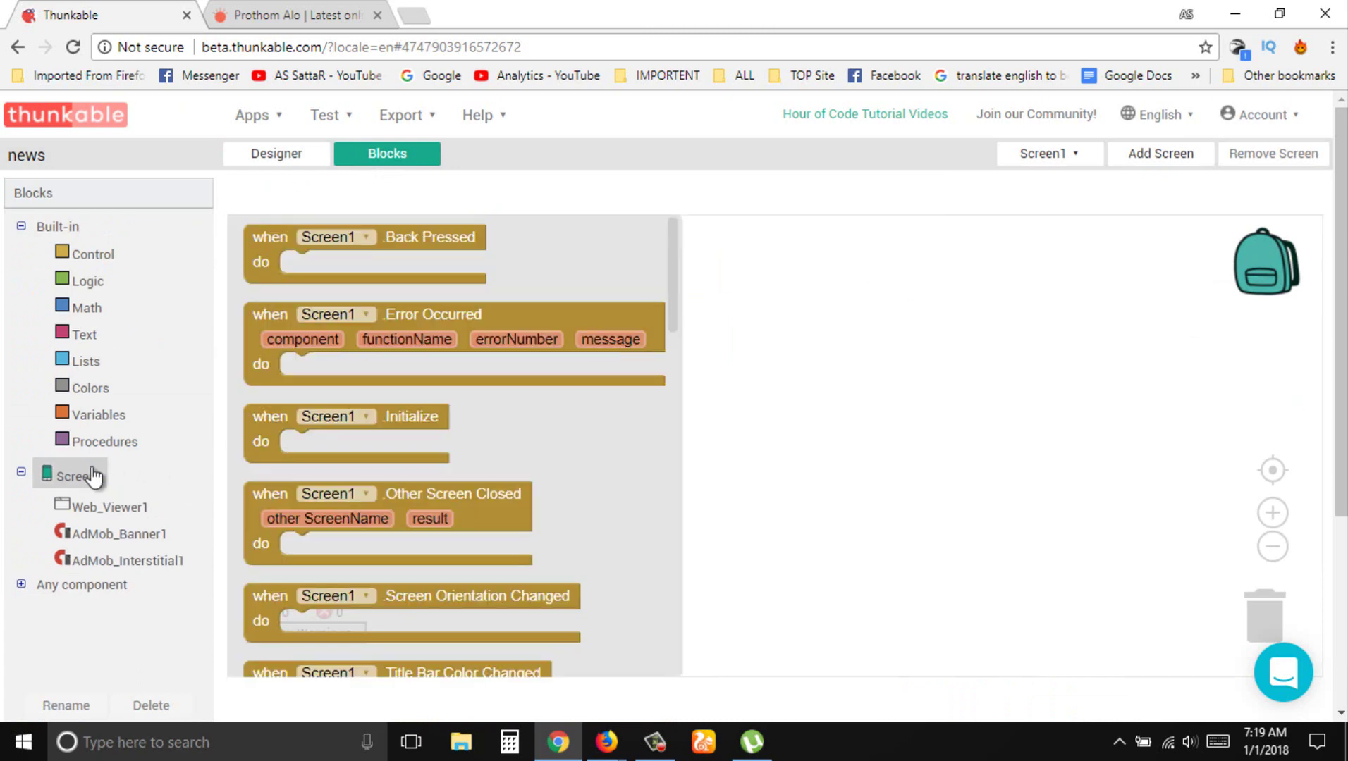
scroll(324, 324, down, 3)
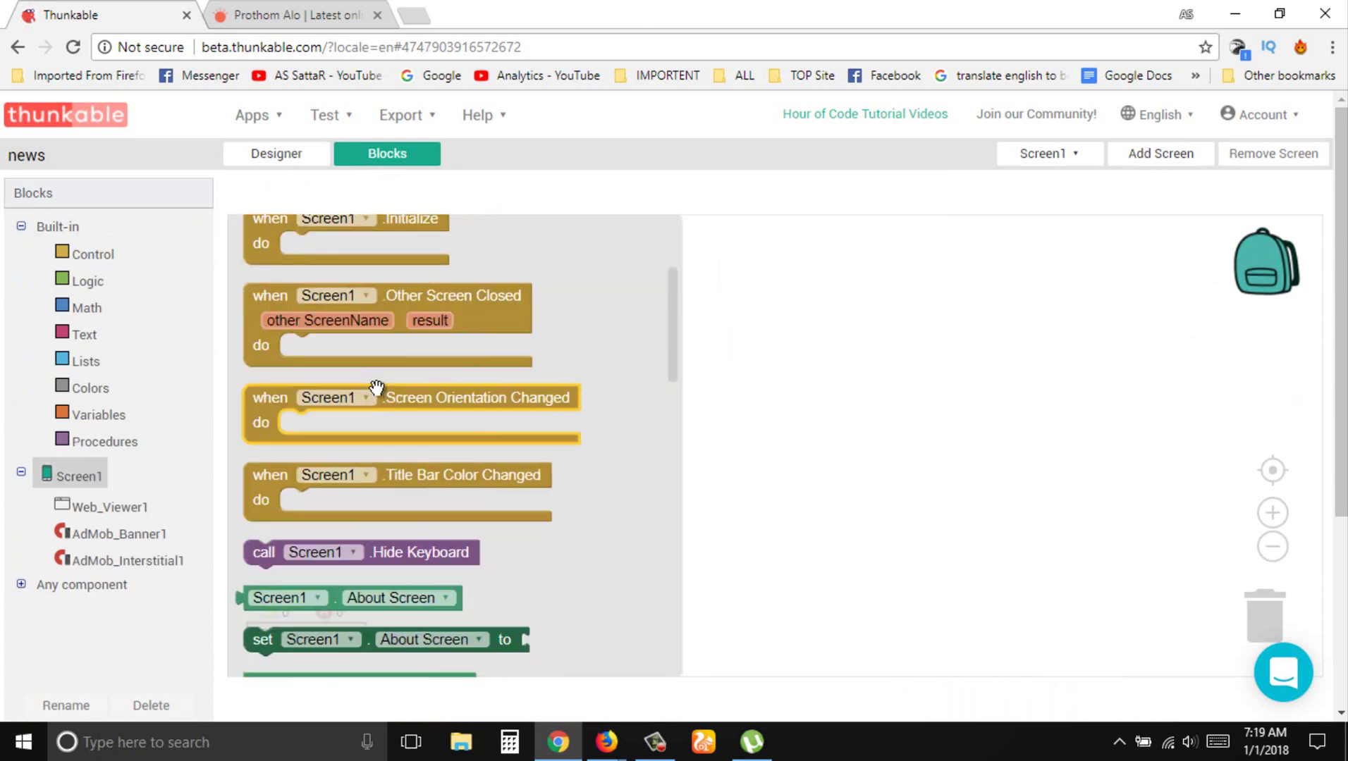
scroll(301, 362, up, 3)
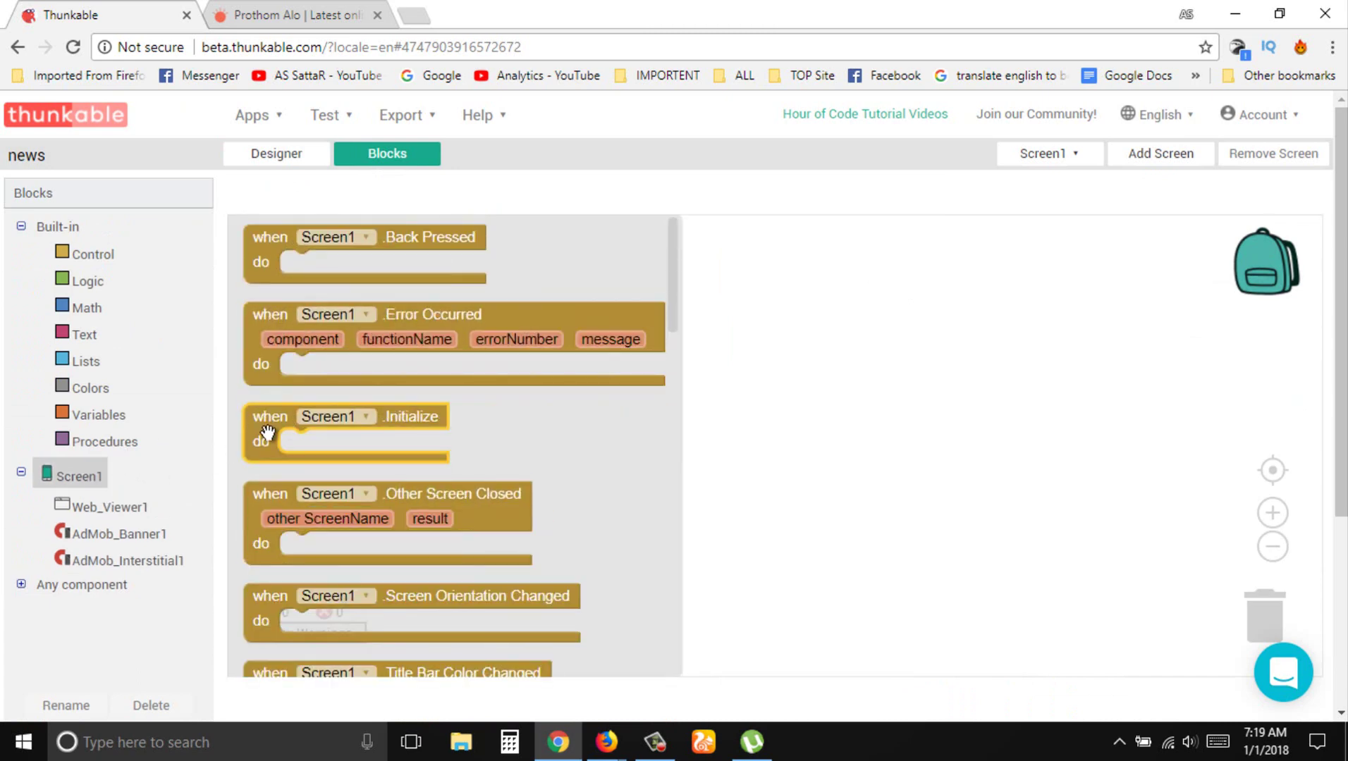
mouse_move(268, 432)
mouse_down()
mouse_move(572, 391)
mouse_move(416, 296)
mouse_up()
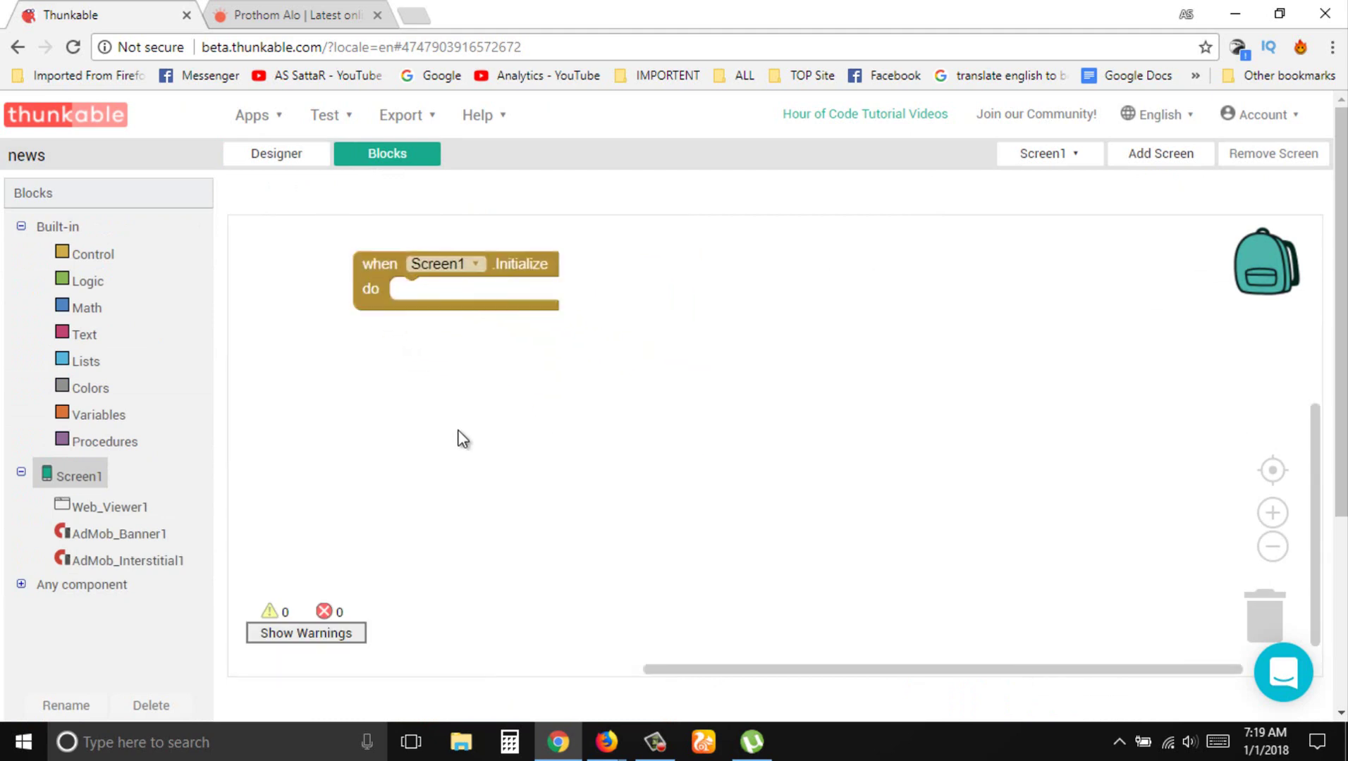
click(106, 529)
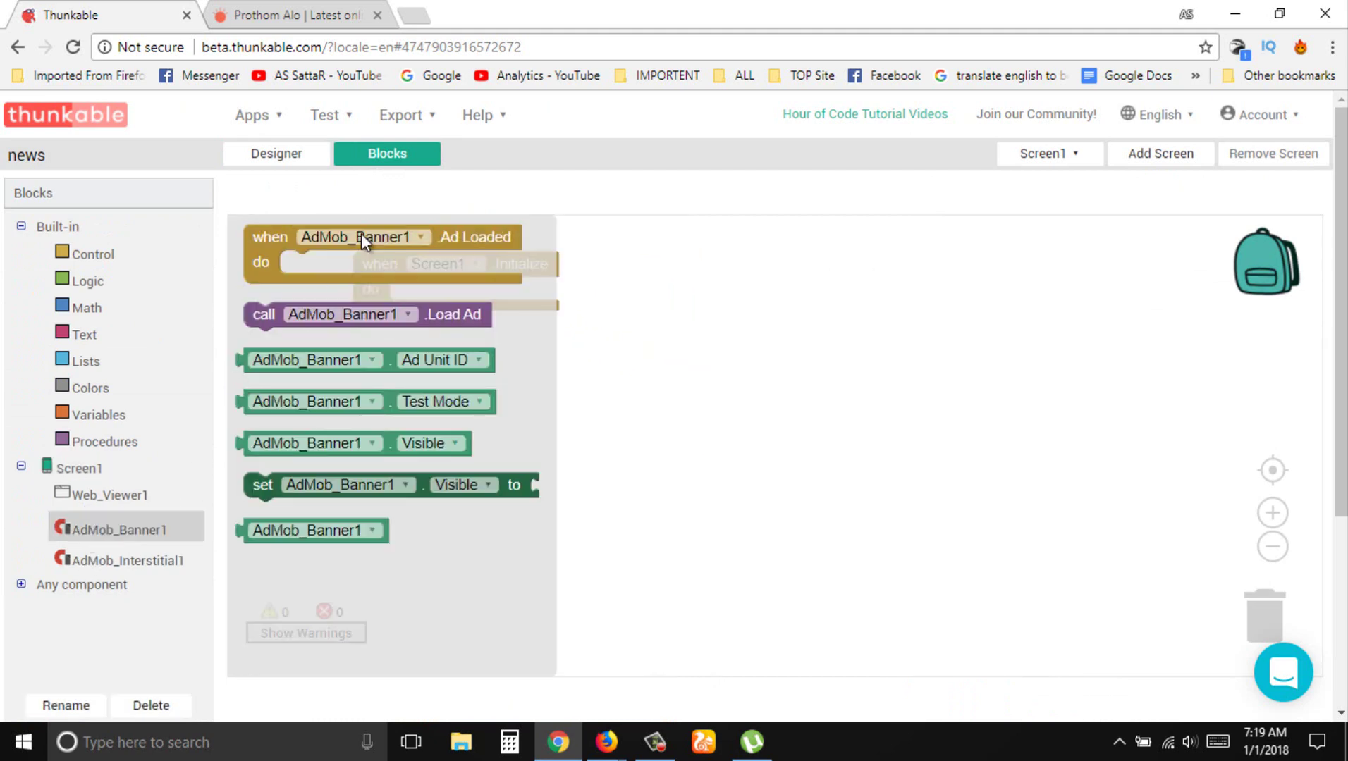
drag(257, 321, 402, 294)
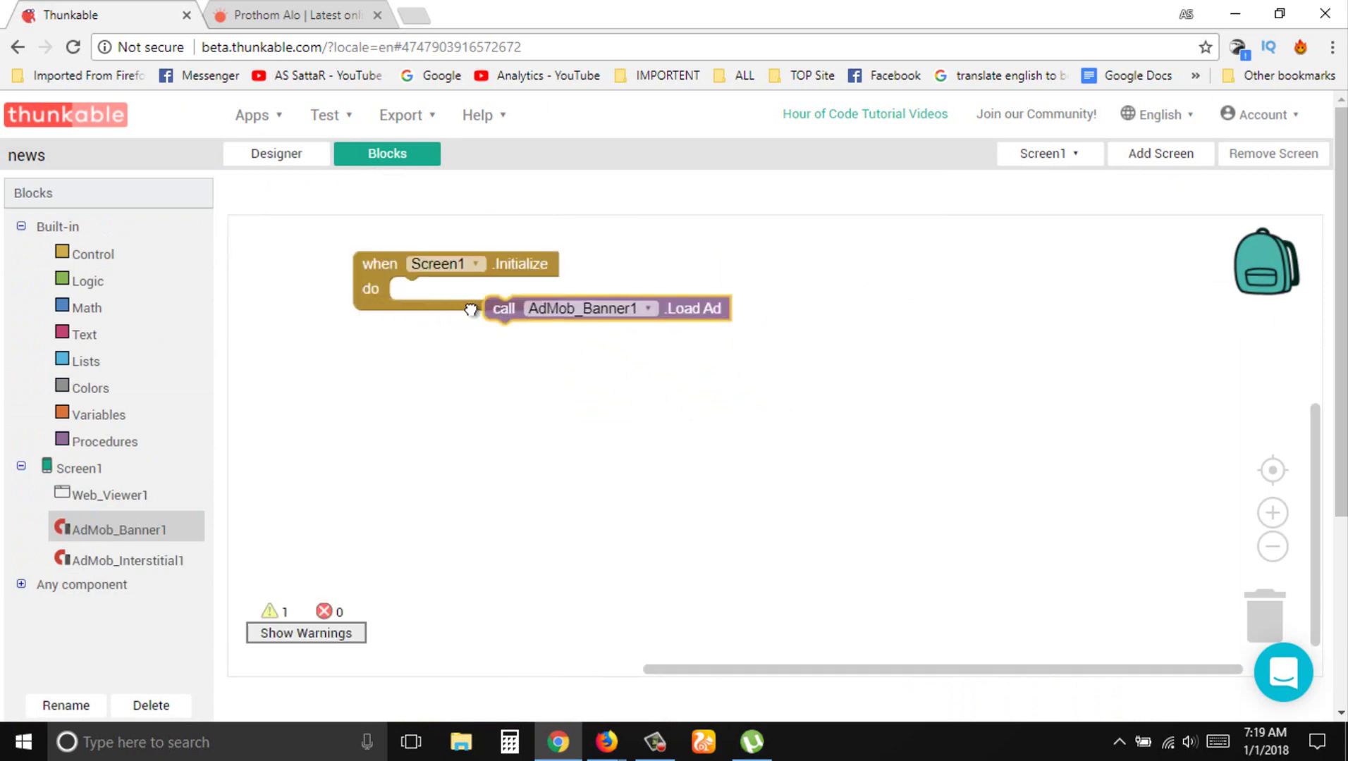
click(409, 421)
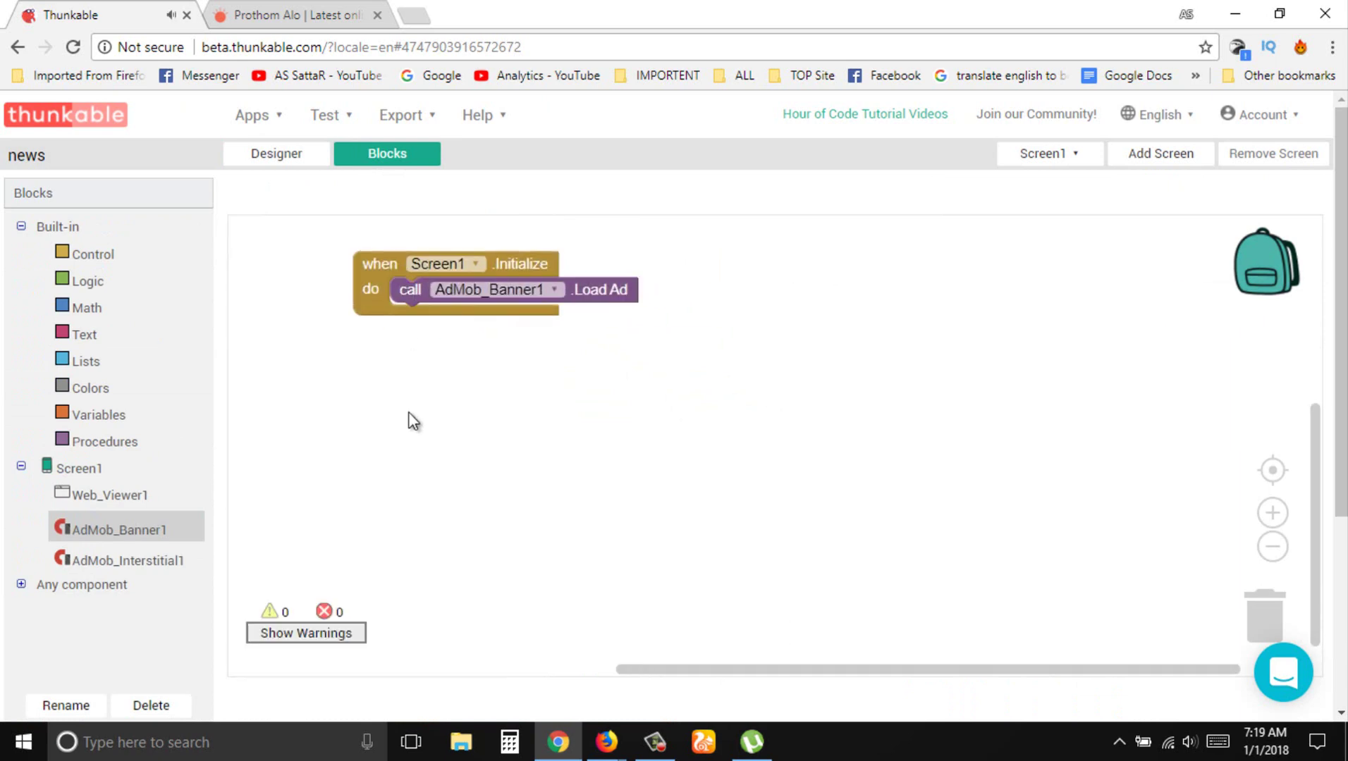
Add AdMob_Interstitial1.Load Ad and Web_Viewer1.Go To Url to the Initialize event.
click(102, 562)
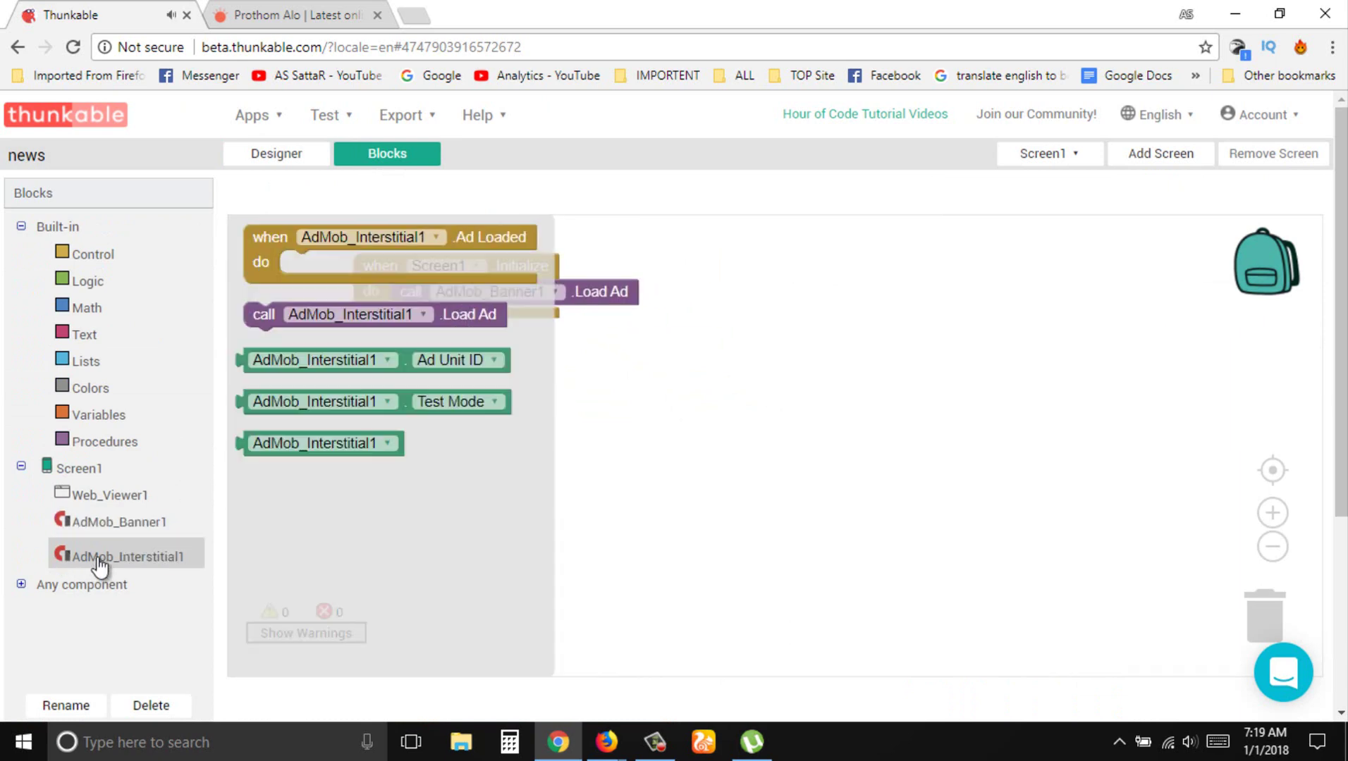
drag(266, 315, 414, 320)
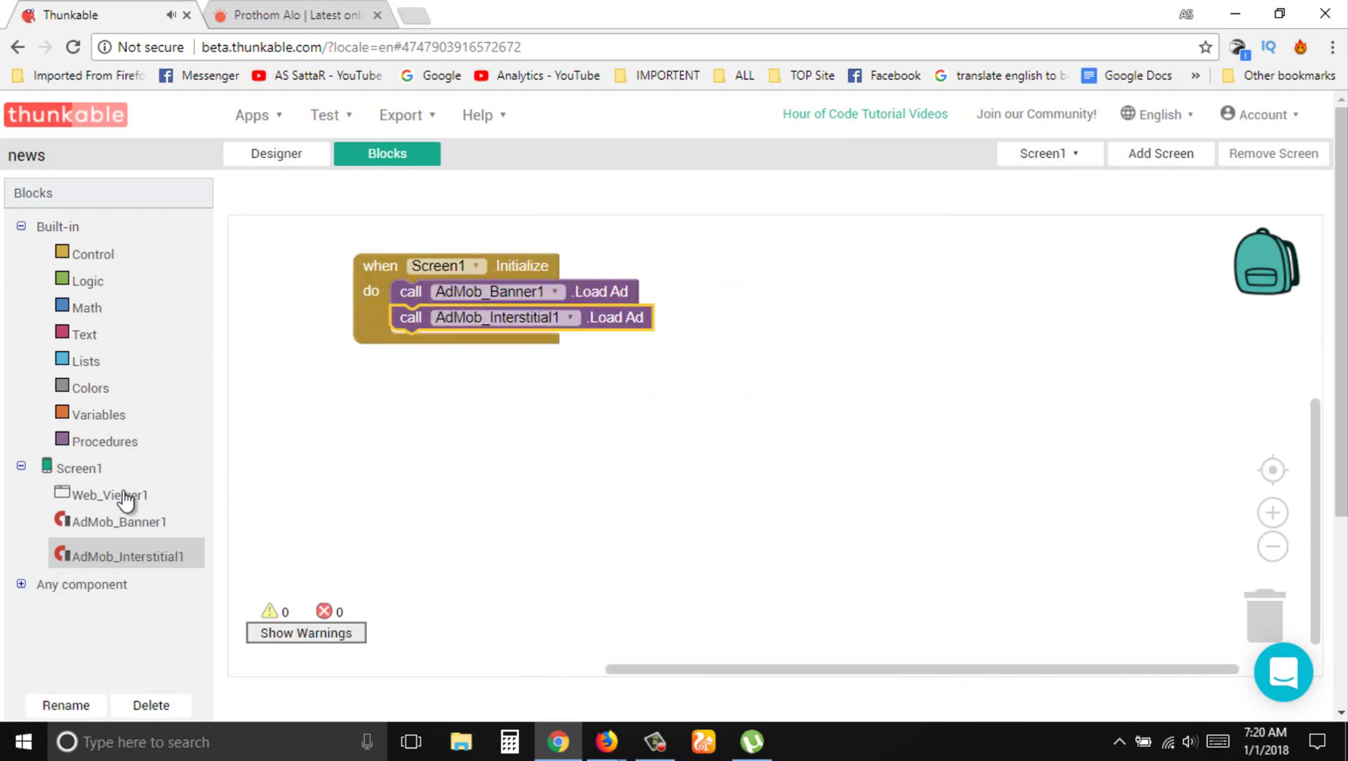
click(99, 500)
drag(258, 571, 403, 353)
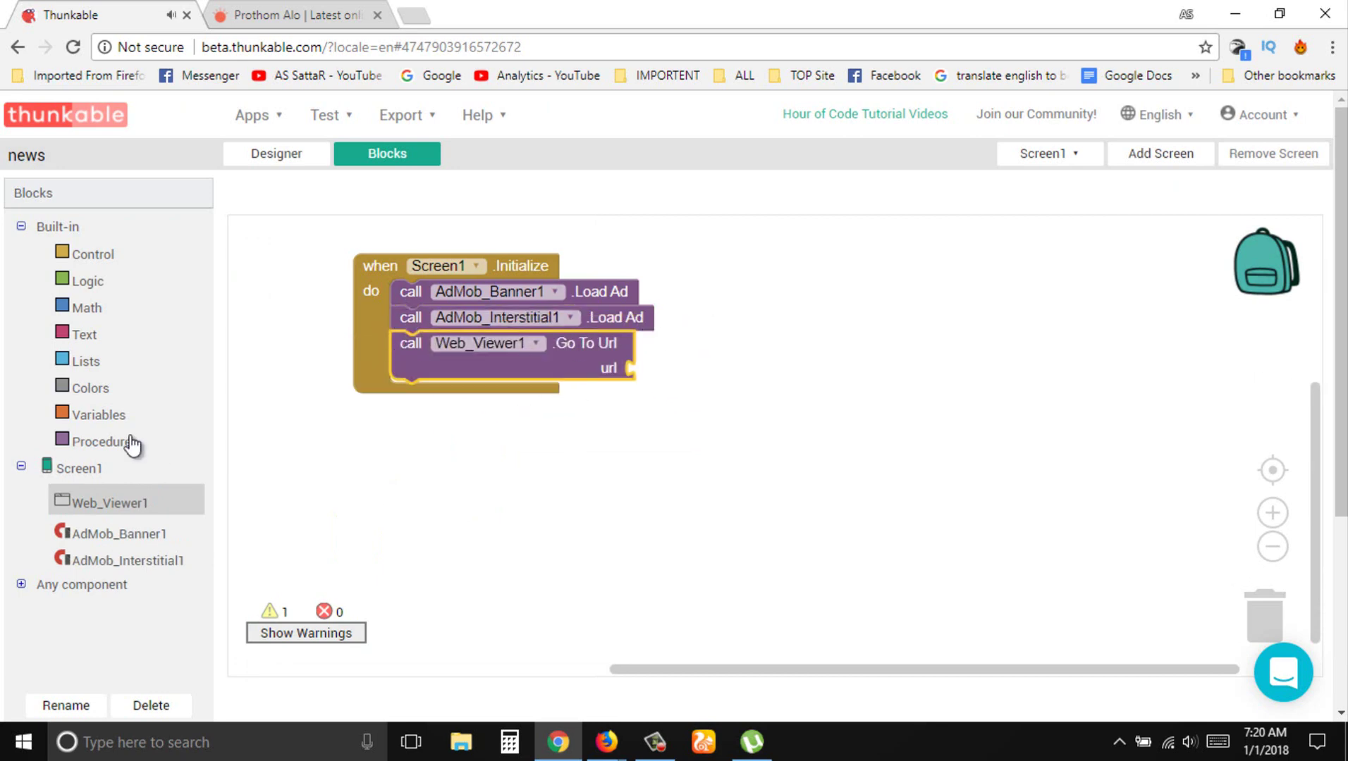
click(84, 477)
Add an AdMob_Banner1.Ad Loaded event containing a set AdMob_Banner1.Visible block.
click(107, 536)
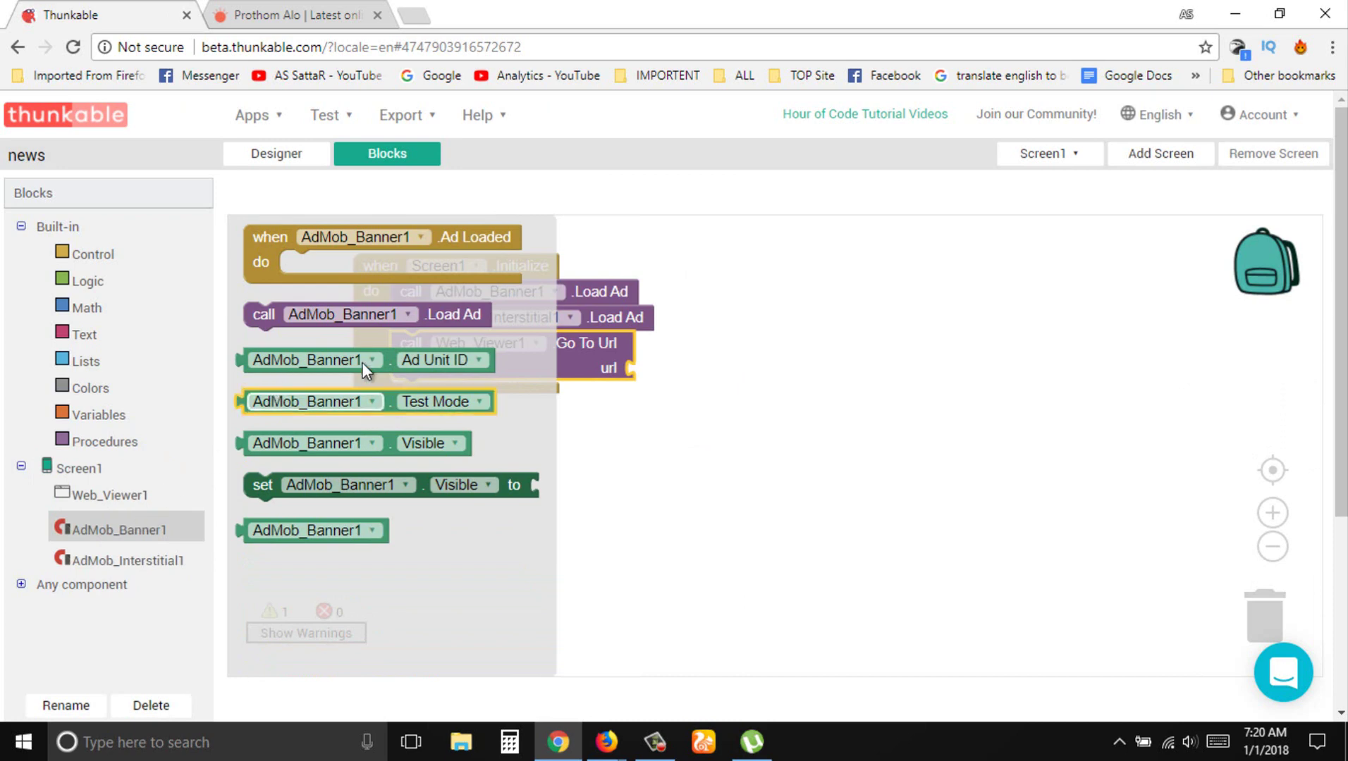
drag(359, 274, 478, 478)
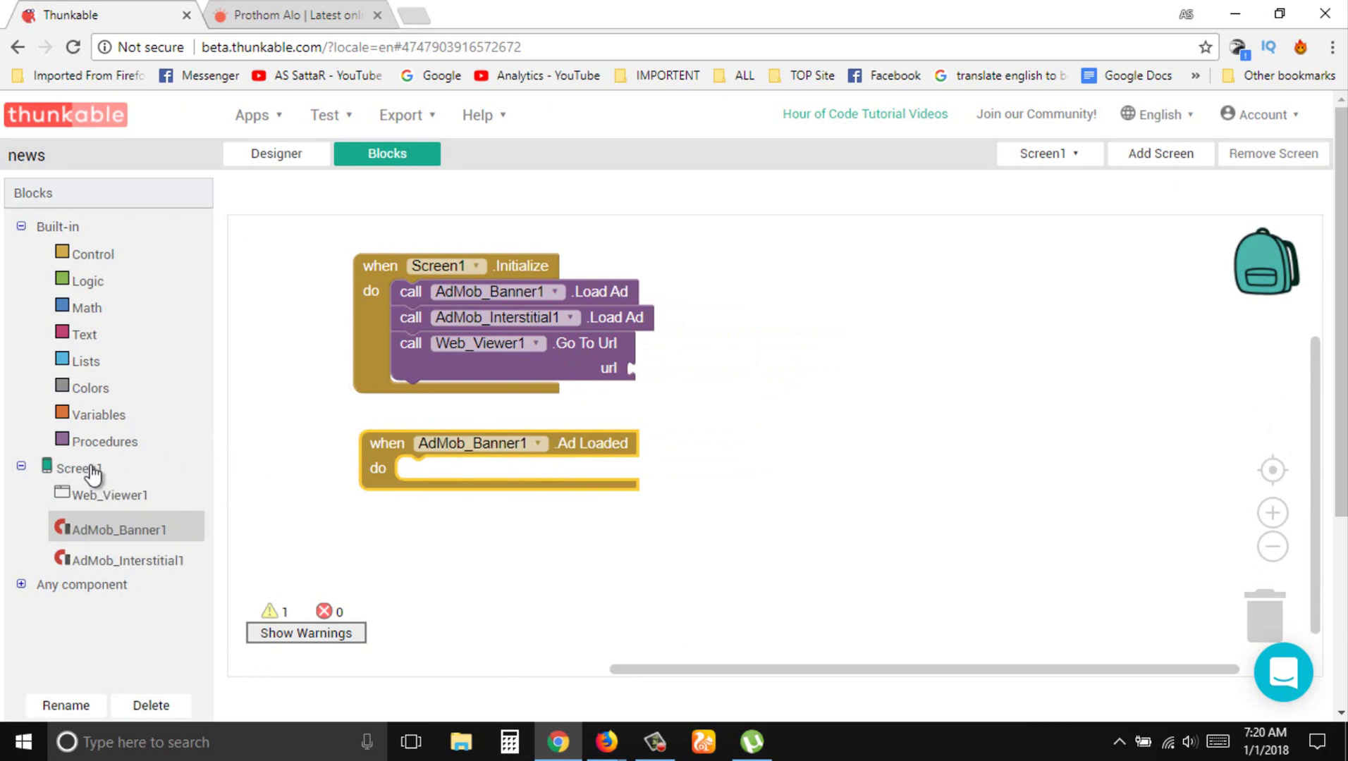
click(107, 536)
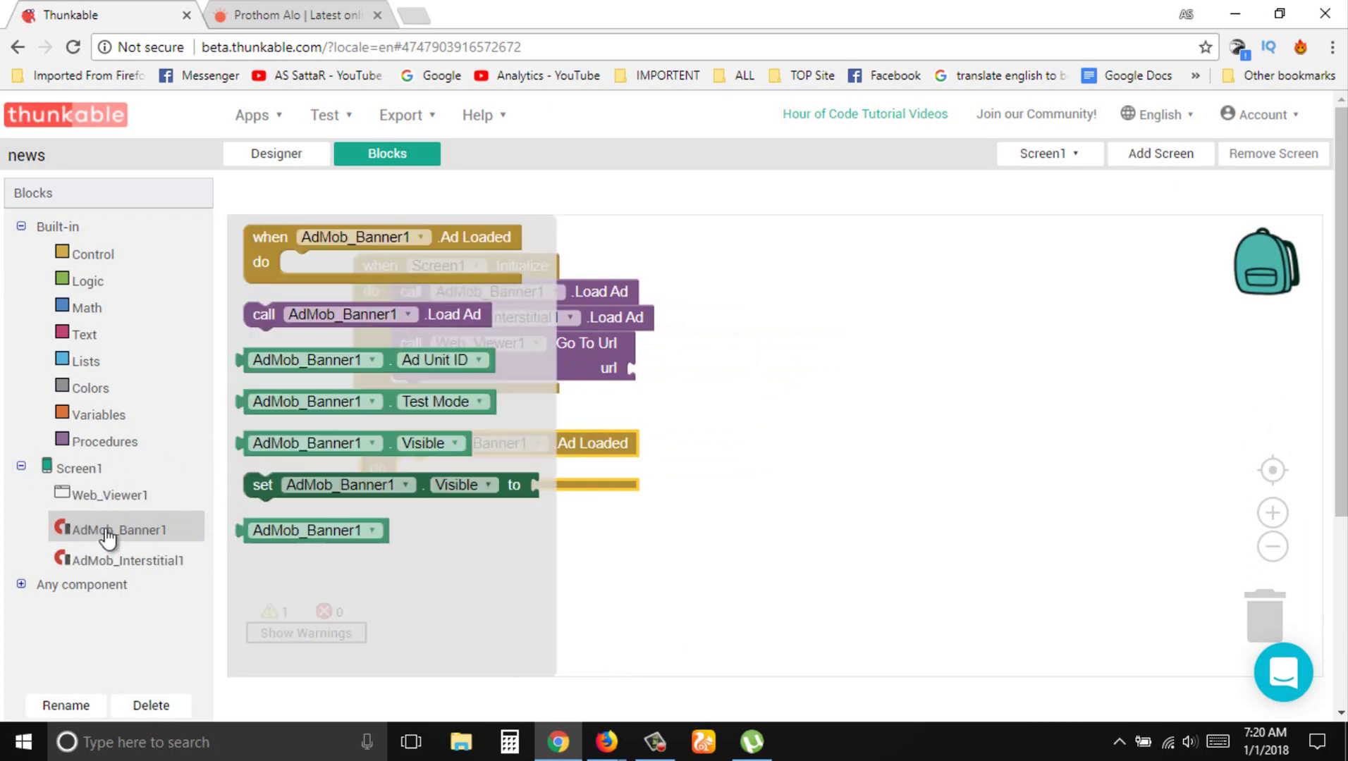
click(263, 492)
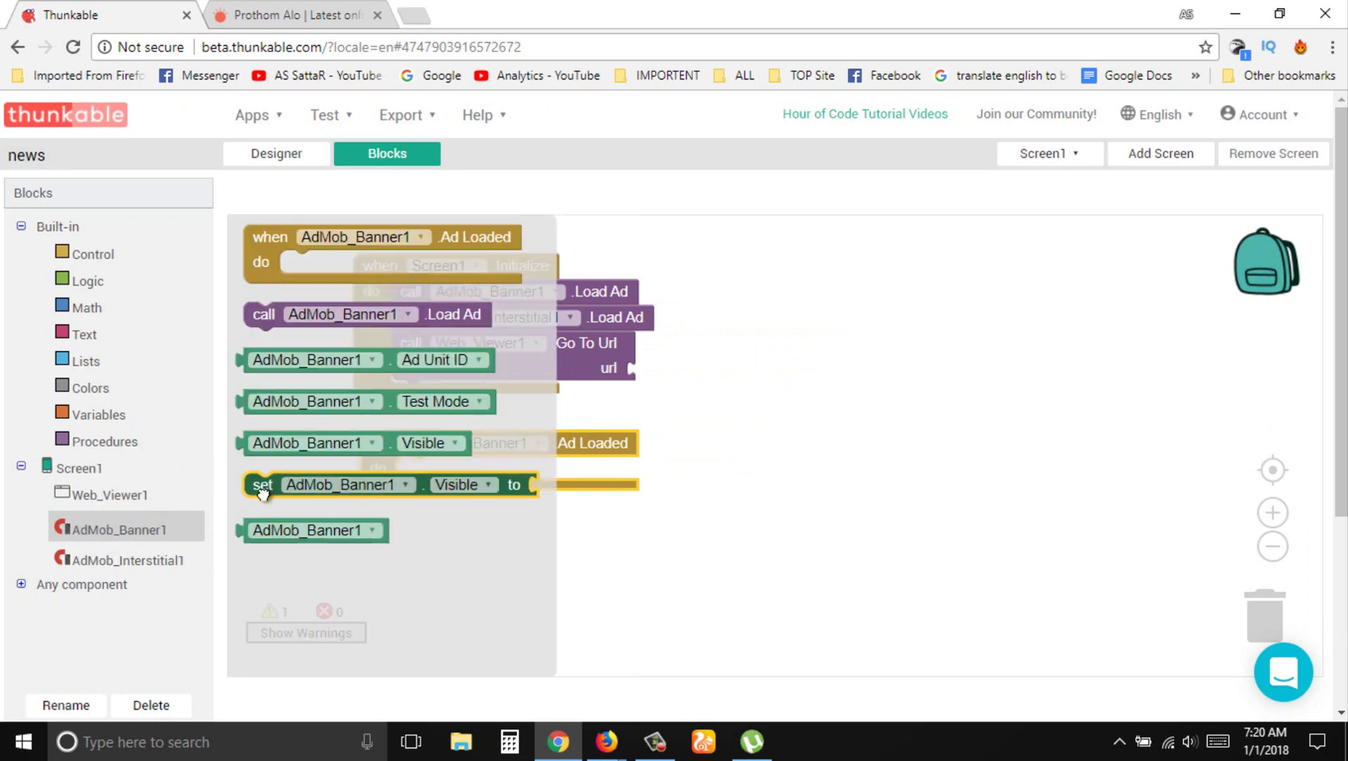
drag(263, 492, 422, 482)
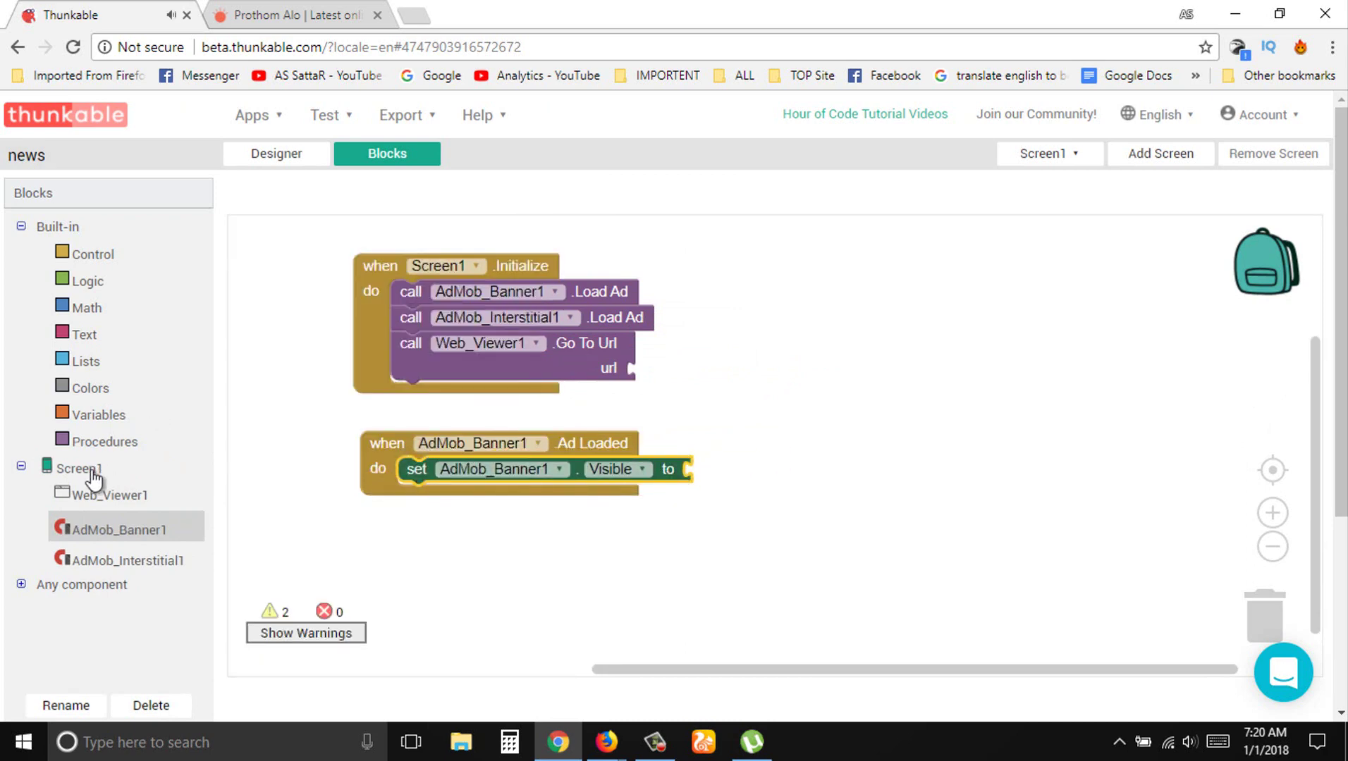
Set the banner's Visible value to a Logic true block, then return to the Designer.
click(117, 530)
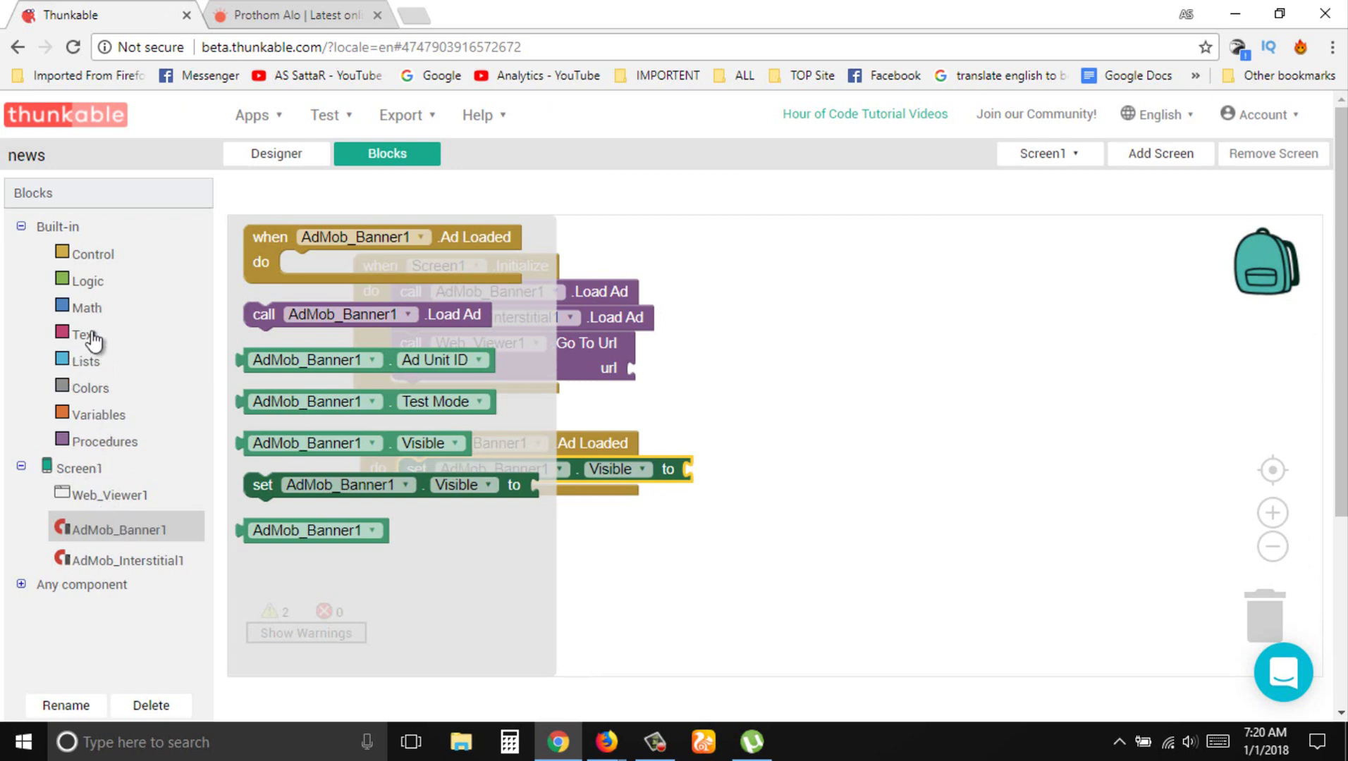
click(89, 308)
click(98, 289)
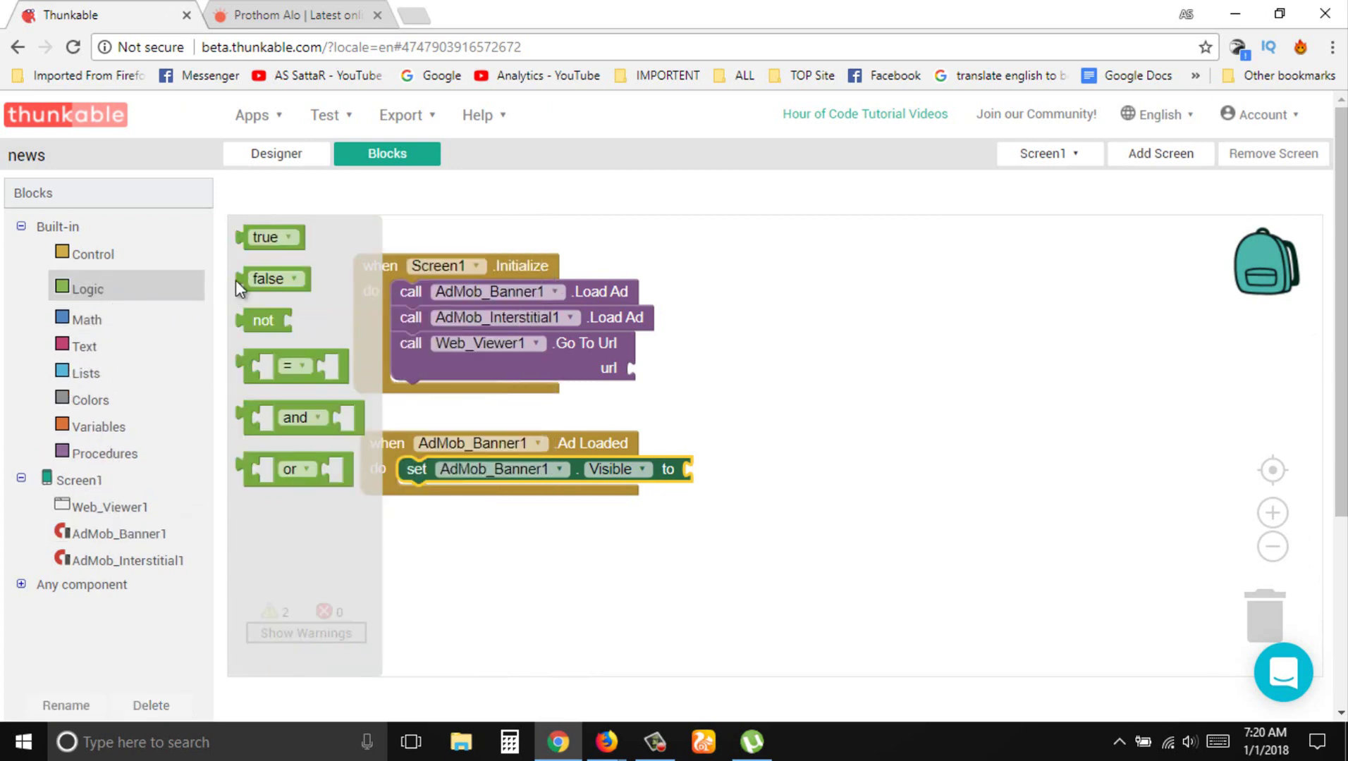
drag(247, 237, 689, 467)
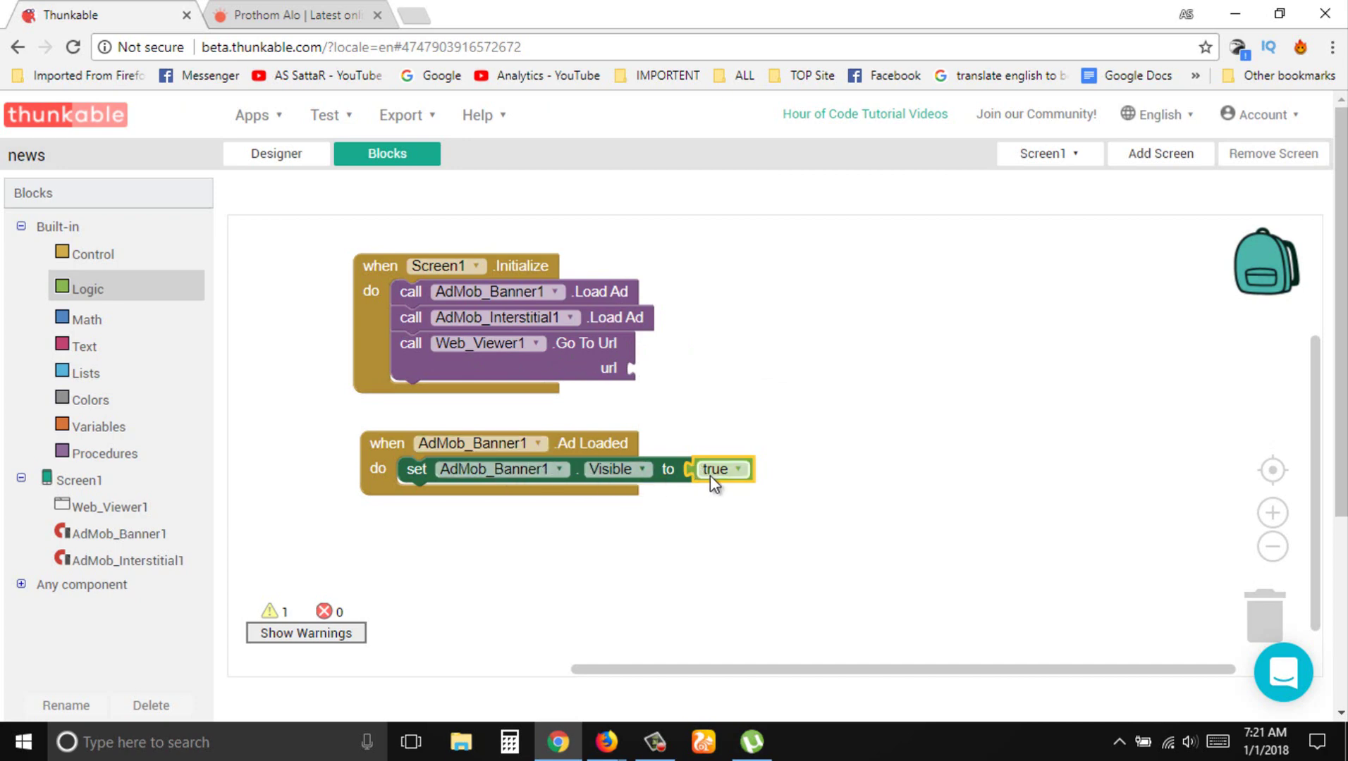
click(276, 154)
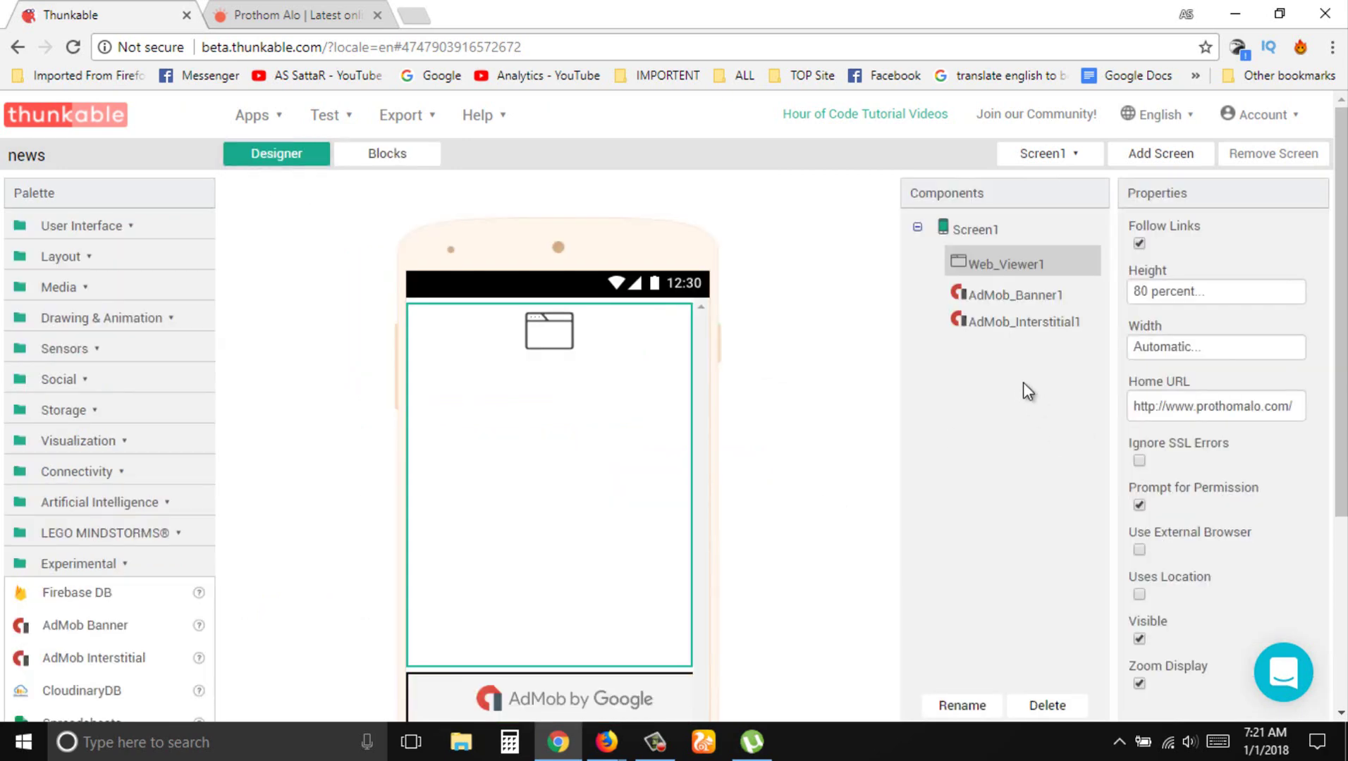